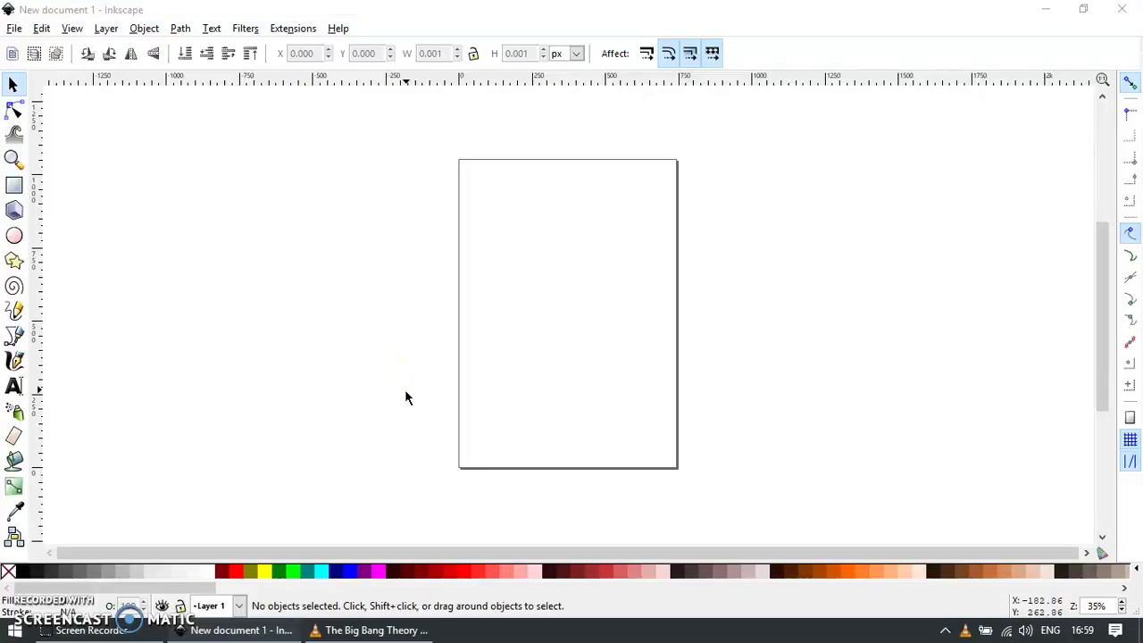
# Import decepticon_source as an embedded 300 × 300 px bitmap with the default import options
pyautogui.hotkey('ctrl', 'i')
pyautogui.click(43, 375)
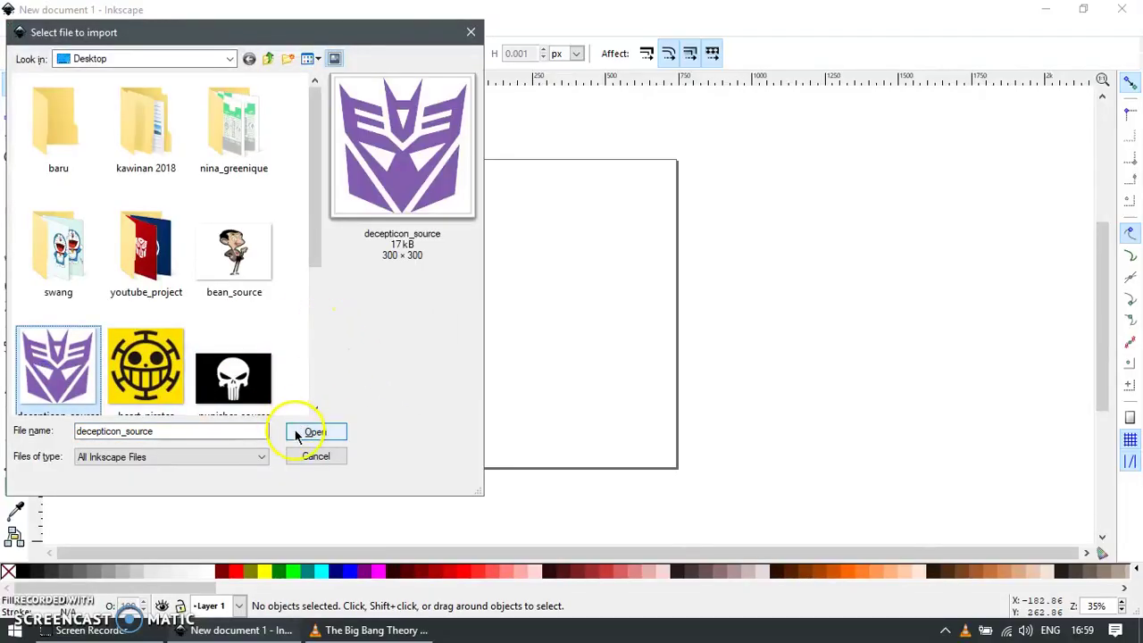
pyautogui.click(315, 431)
pyautogui.click(658, 388)
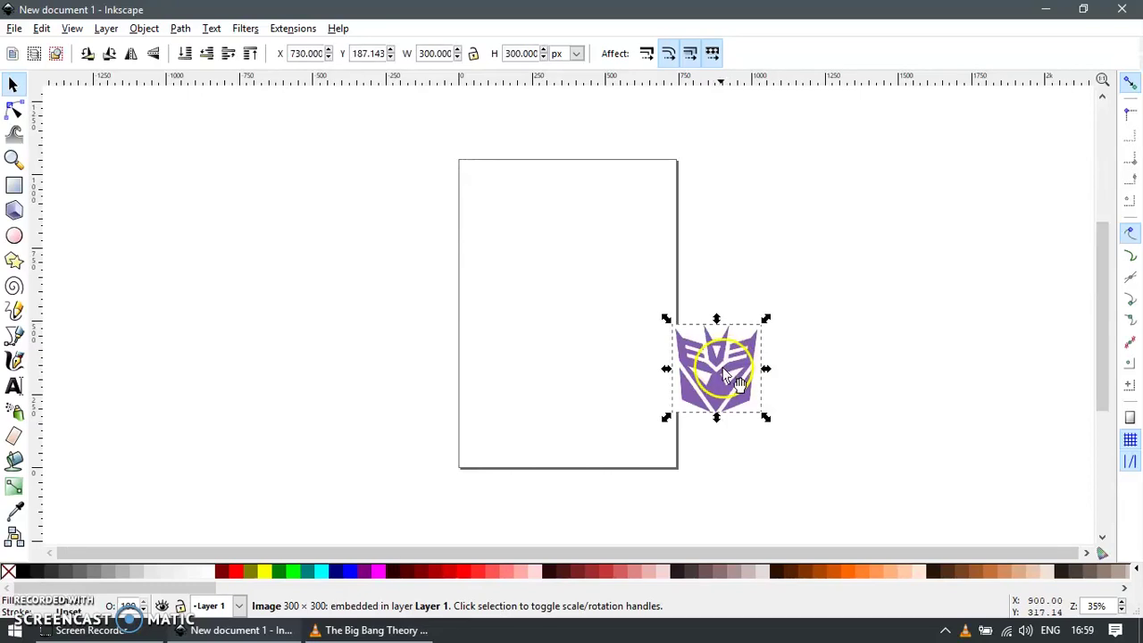
# Move the logo beside the page, zoom in, and draw a red rectangle over its left half
pyautogui.moveTo(721, 369); pyautogui.dragTo(783, 318)
pyautogui.press('z')
pyautogui.moveTo(702, 245); pyautogui.dragTo(835, 369)
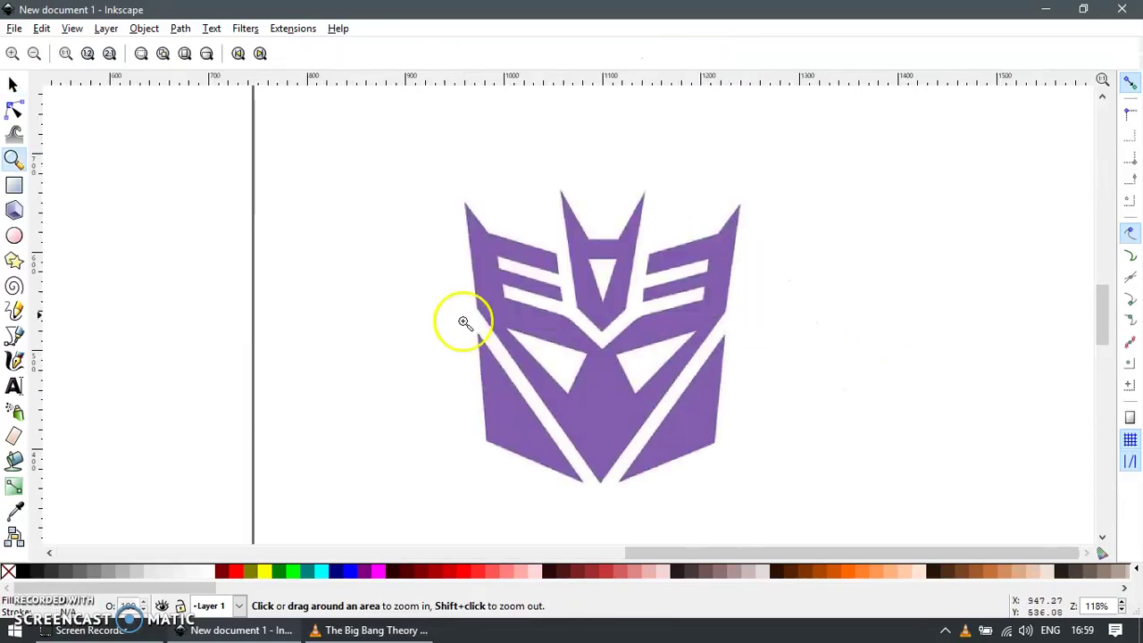
pyautogui.moveTo(385, 156); pyautogui.dragTo(773, 527)
pyautogui.press('r')
pyautogui.moveTo(439, 210); pyautogui.dragTo(593, 497)
pyautogui.press('s')
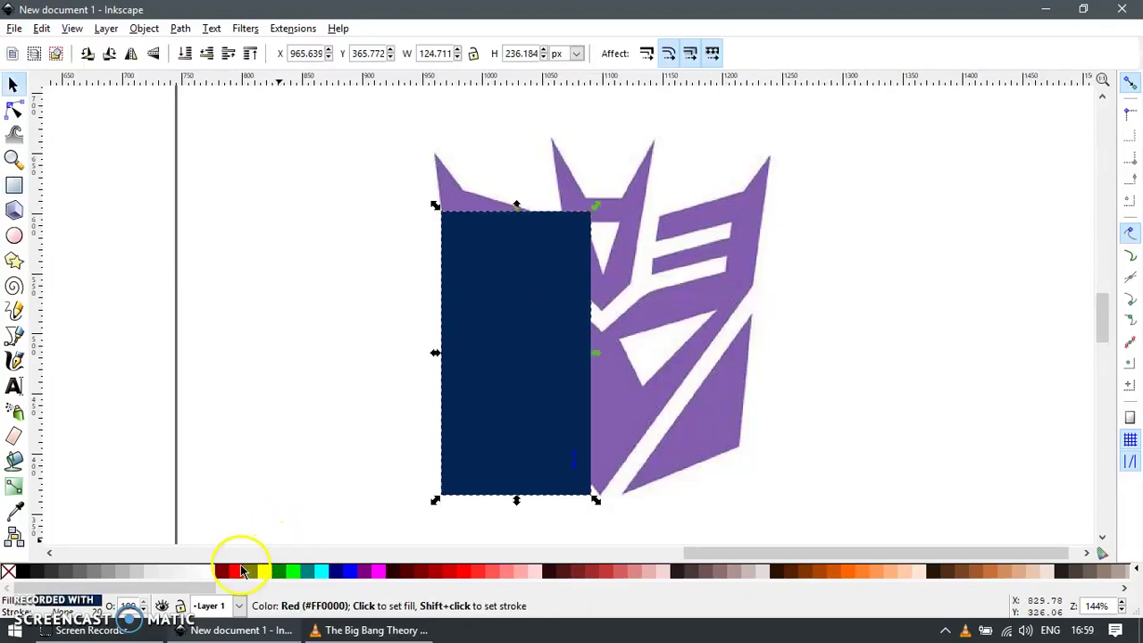
pyautogui.click(235, 572)
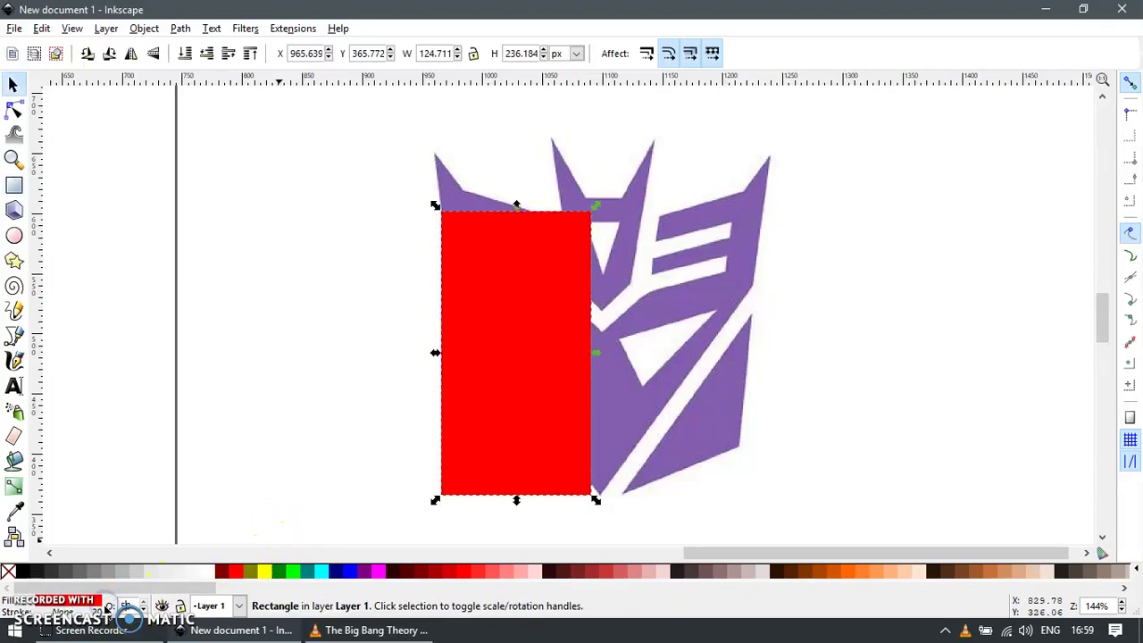
# Draw a yellow rectangle over the right half and widen the red one toward the centre
pyautogui.scroll(-10, 108, 607)
pyautogui.press('e')
pyautogui.press('r')
pyautogui.moveTo(605, 134); pyautogui.dragTo(878, 575)
pyautogui.press('s')
pyautogui.click(250, 571)
pyautogui.moveTo(652, 408); pyautogui.dragTo(649, 399)
pyautogui.click(562, 408)
pyautogui.moveTo(600, 353)
pyautogui.mouseDown()
pyautogui.moveTo(640, 360)
pyautogui.moveTo(604, 361)
pyautogui.mouseUp()
pyautogui.scroll(1, 467, 491)
# Add a bottom-edge node and move the red rectangle's lower-left corner onto the logo's outline
pyautogui.press('n')
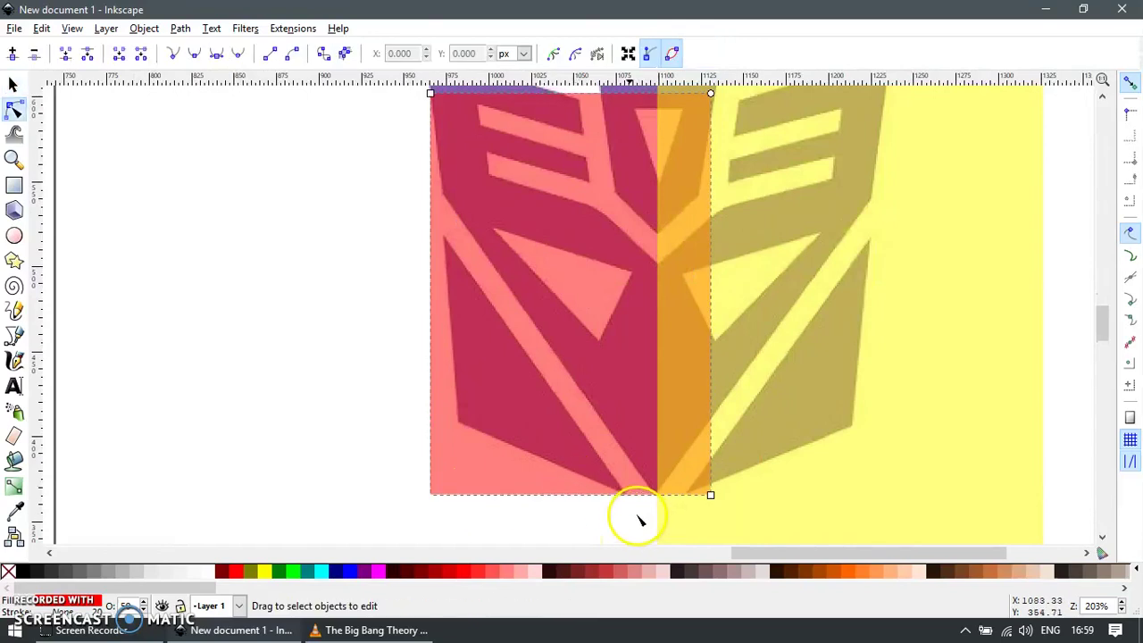
pyautogui.scroll(1, 462, 493)
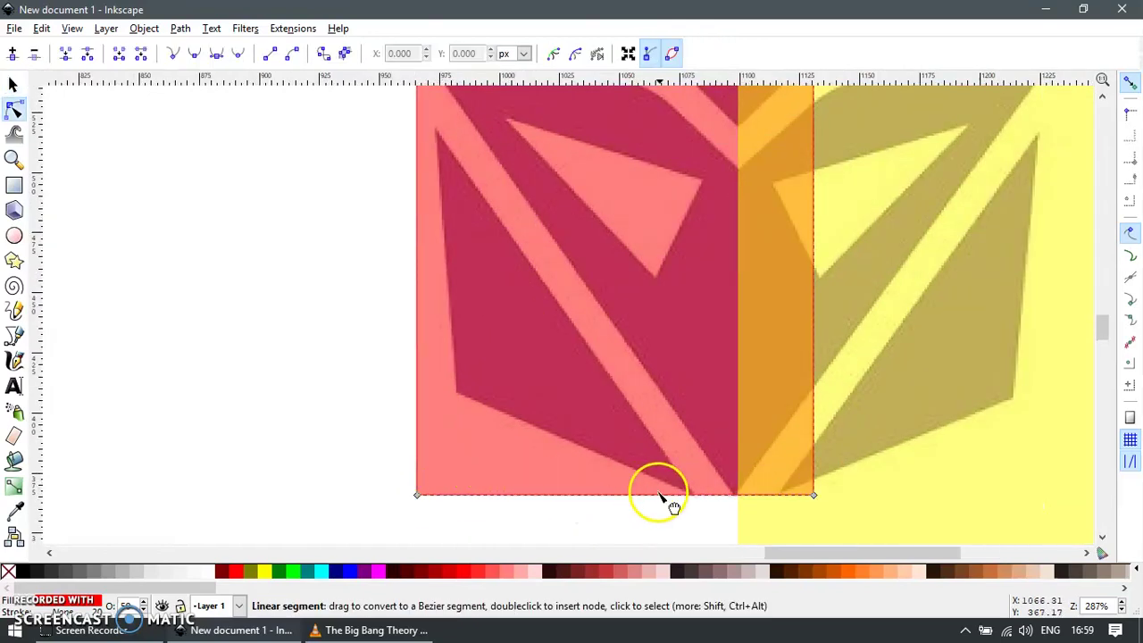
pyautogui.keyDown('ctrl'); pyautogui.keyDown('alt'); pyautogui.click(693, 494); pyautogui.keyUp('alt'); pyautogui.keyUp('ctrl')
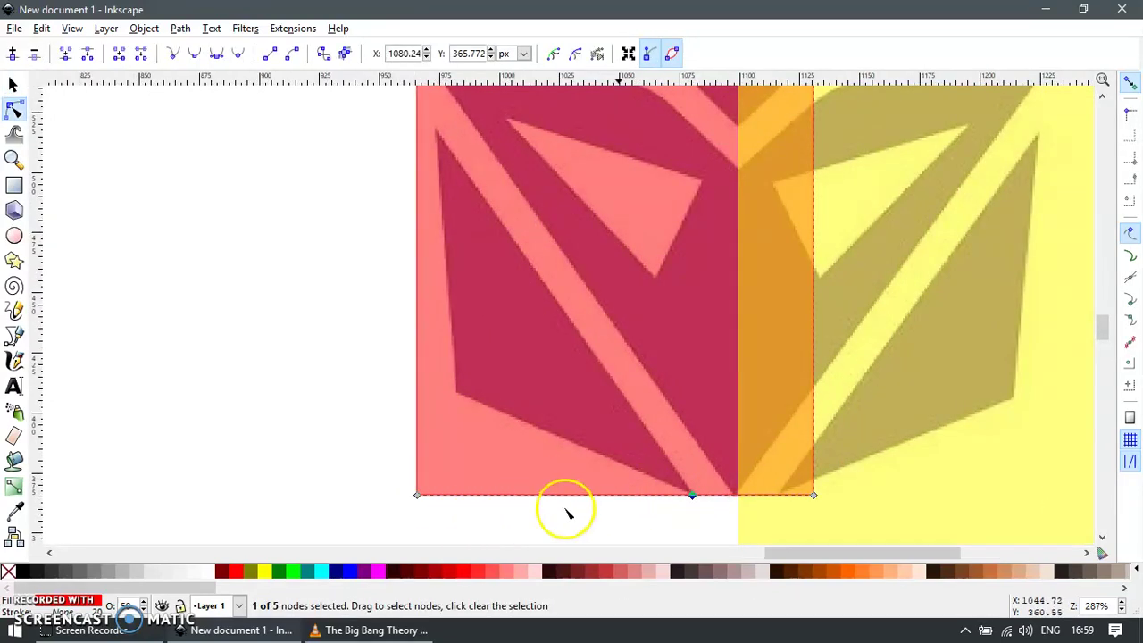
pyautogui.click(419, 505)
pyautogui.moveTo(417, 494)
pyautogui.mouseDown()
pyautogui.moveTo(441, 472)
pyautogui.moveTo(463, 406)
pyautogui.mouseUp()
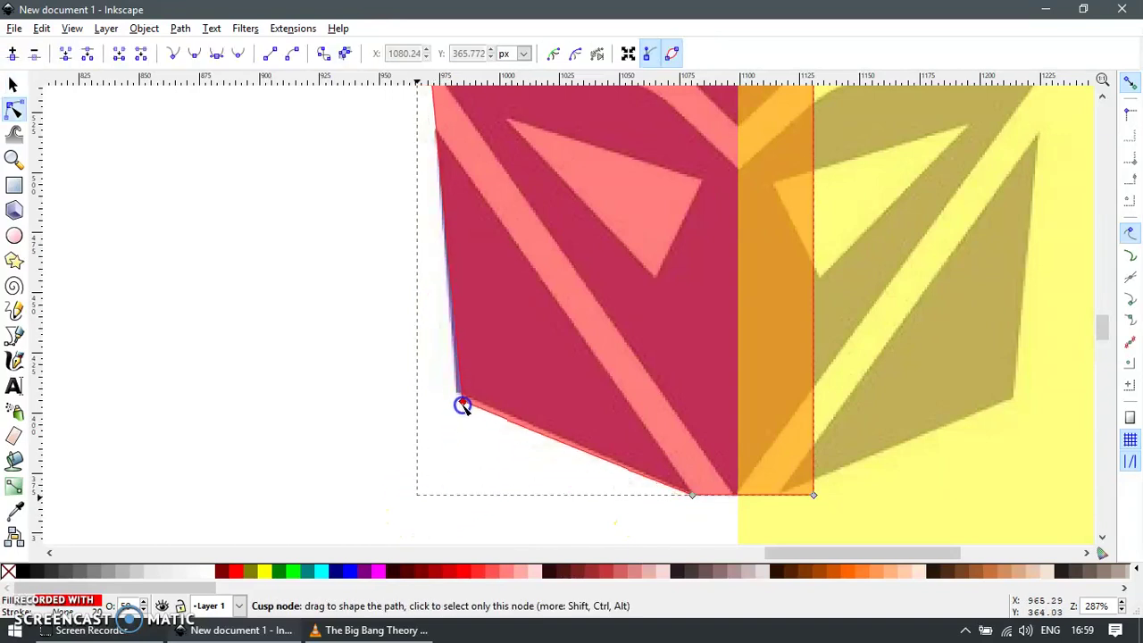
# Pull the top-left corner to the left horn's tip and add top and left-edge nodes along the outline
pyautogui.press('-')
pyautogui.press('-')
pyautogui.press('z')
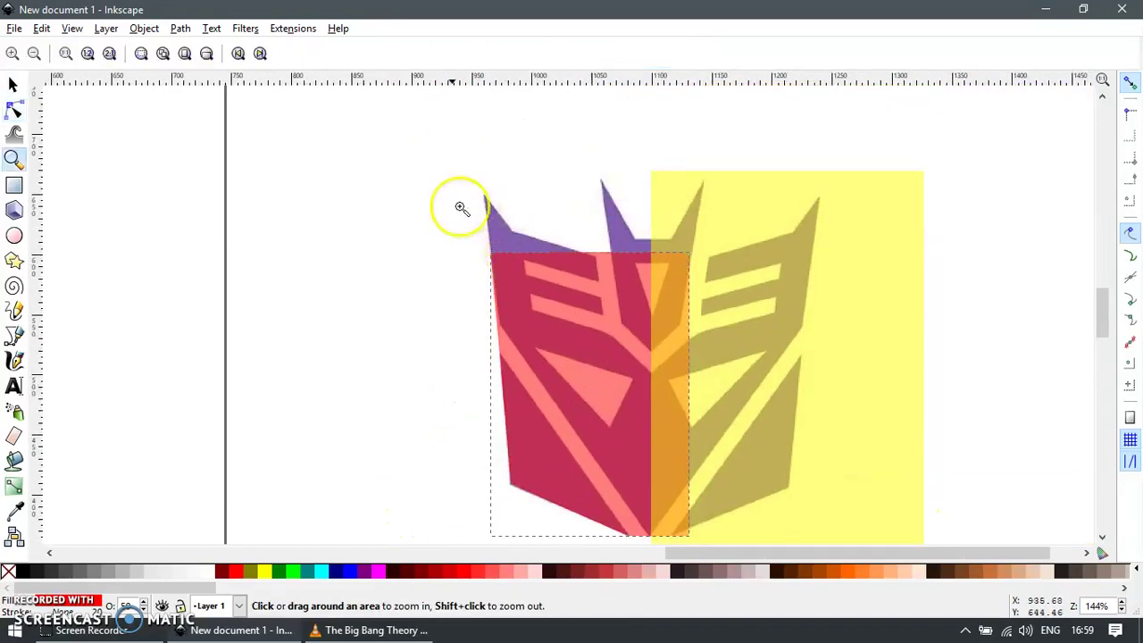
pyautogui.click(462, 208)
pyautogui.press('s')
pyautogui.press('n')
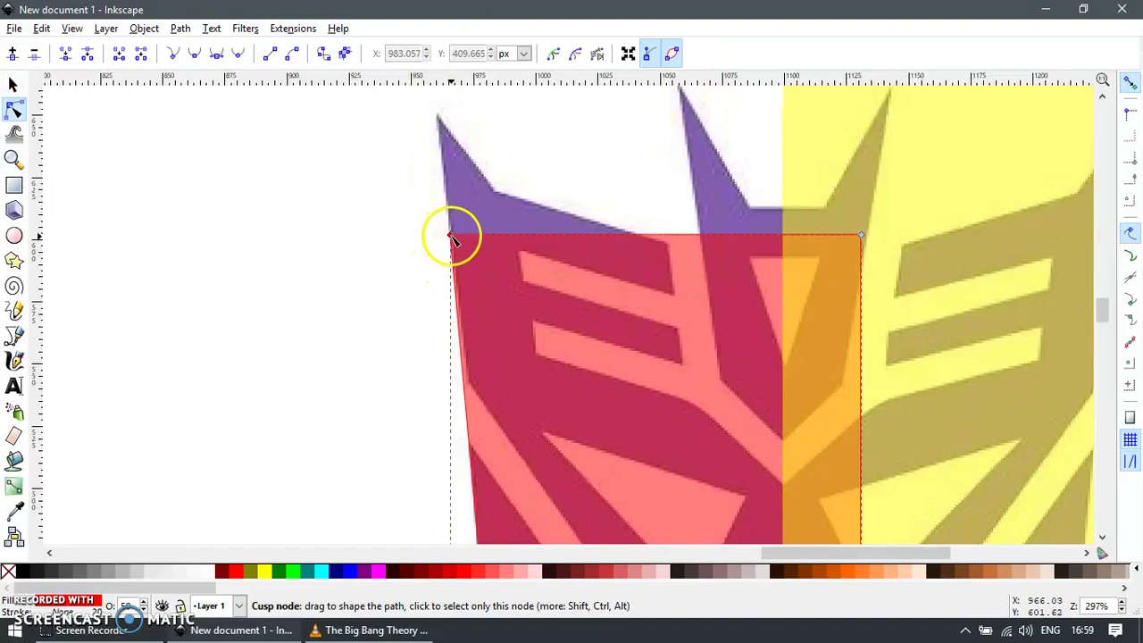
pyautogui.moveTo(453, 237); pyautogui.dragTo(438, 117)
pyautogui.doubleClick(509, 140)
pyautogui.doubleClick(462, 382)
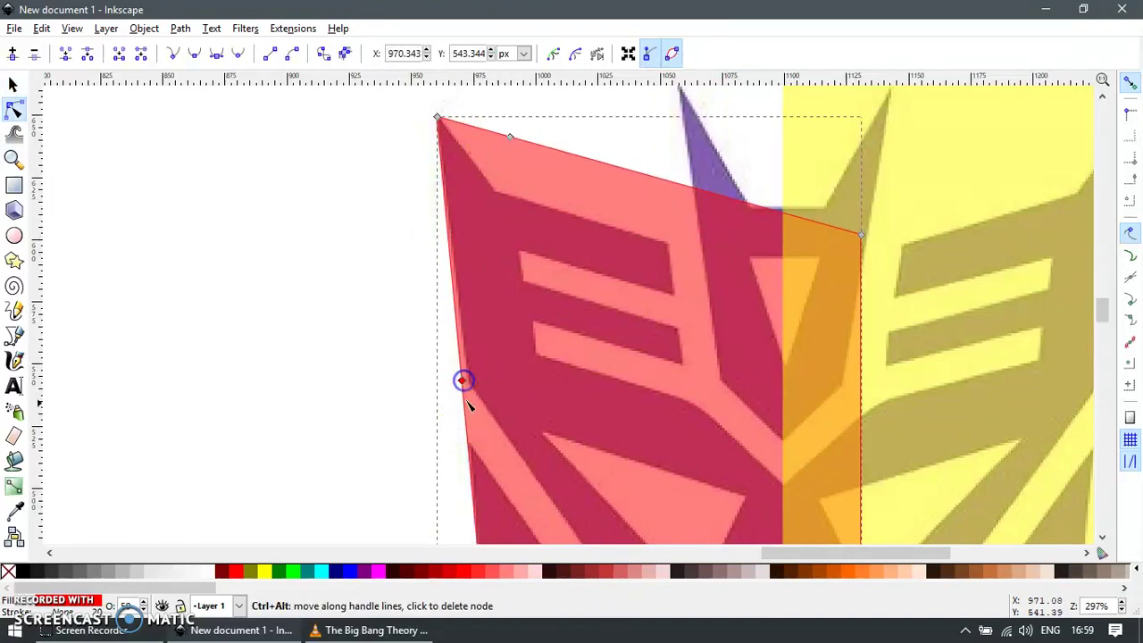
pyautogui.moveTo(468, 386); pyautogui.dragTo(471, 390)
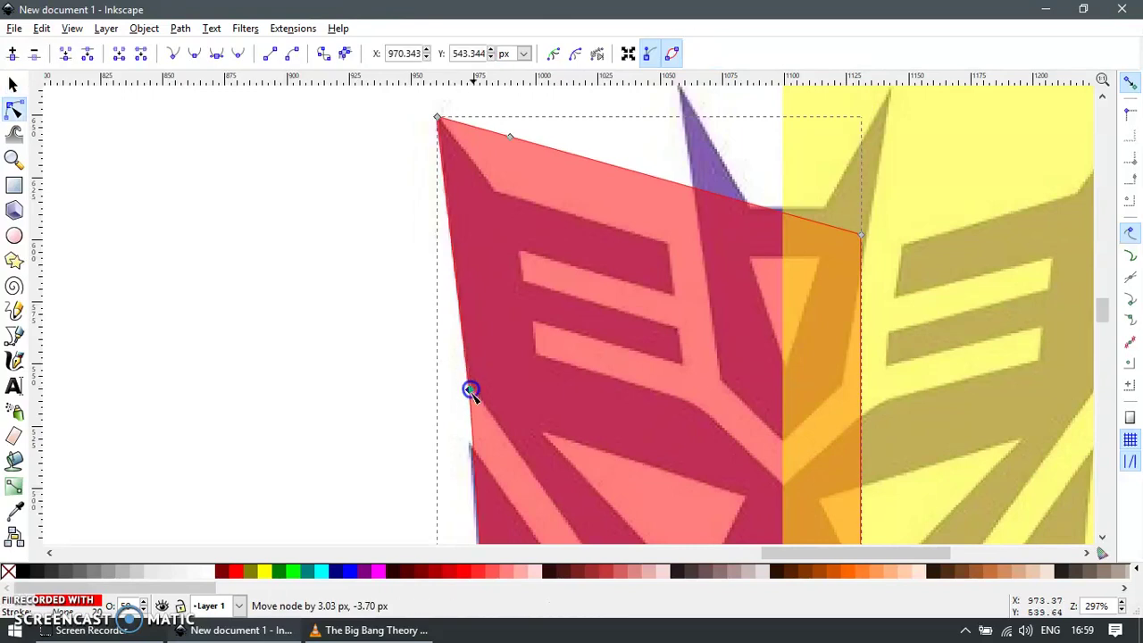
pyautogui.keyDown('ctrl'); pyautogui.scroll(1, 477, 458); pyautogui.keyUp('ctrl')
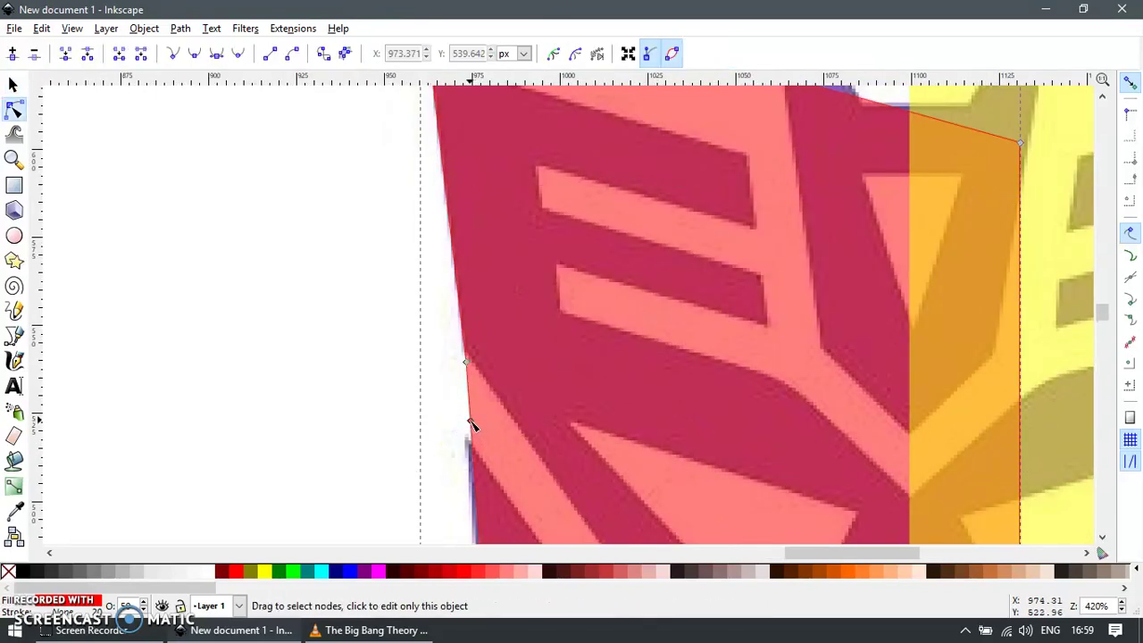
pyautogui.moveTo(464, 414); pyautogui.dragTo(464, 414)
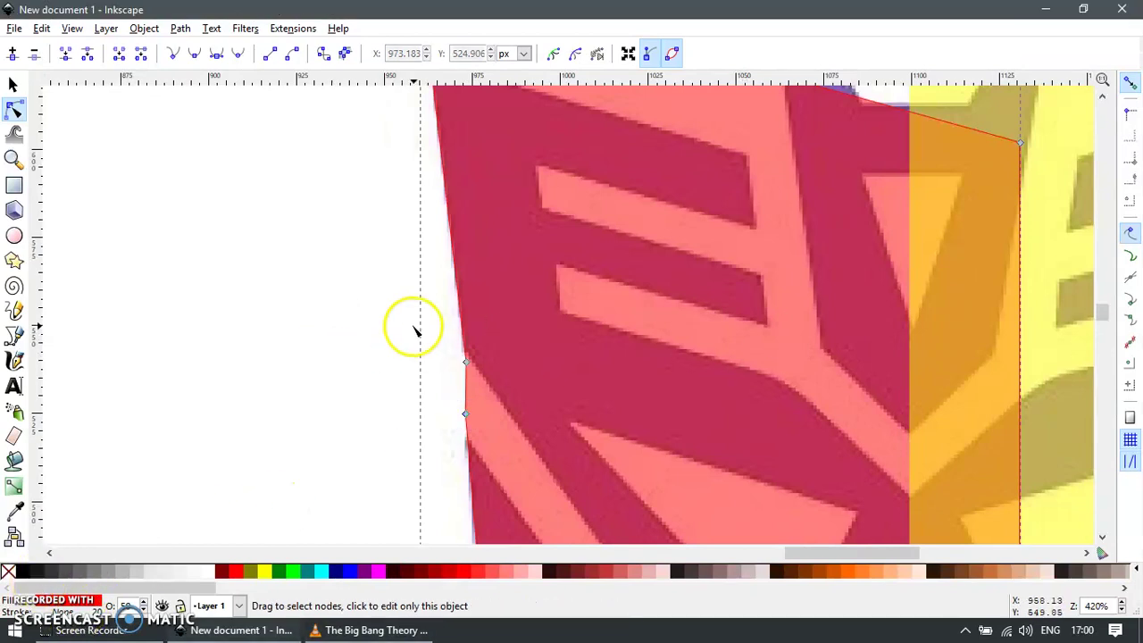
pyautogui.keyDown('ctrl'); pyautogui.scroll(-5, 416, 326); pyautogui.keyUp('ctrl')
pyautogui.press('z')
pyautogui.moveTo(342, 187); pyautogui.dragTo(710, 363)
# Add top-edge nodes and pull them to the left horn's base and the notch between horns
pyautogui.press('n')
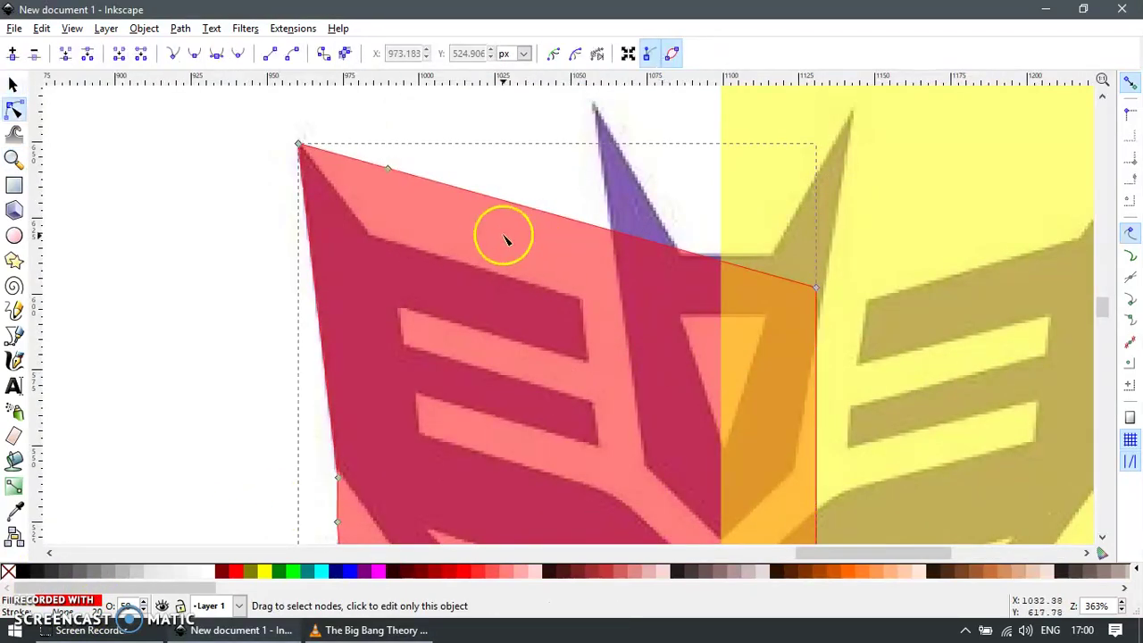
pyautogui.doubleClick(383, 169)
pyautogui.moveTo(383, 169); pyautogui.dragTo(369, 236)
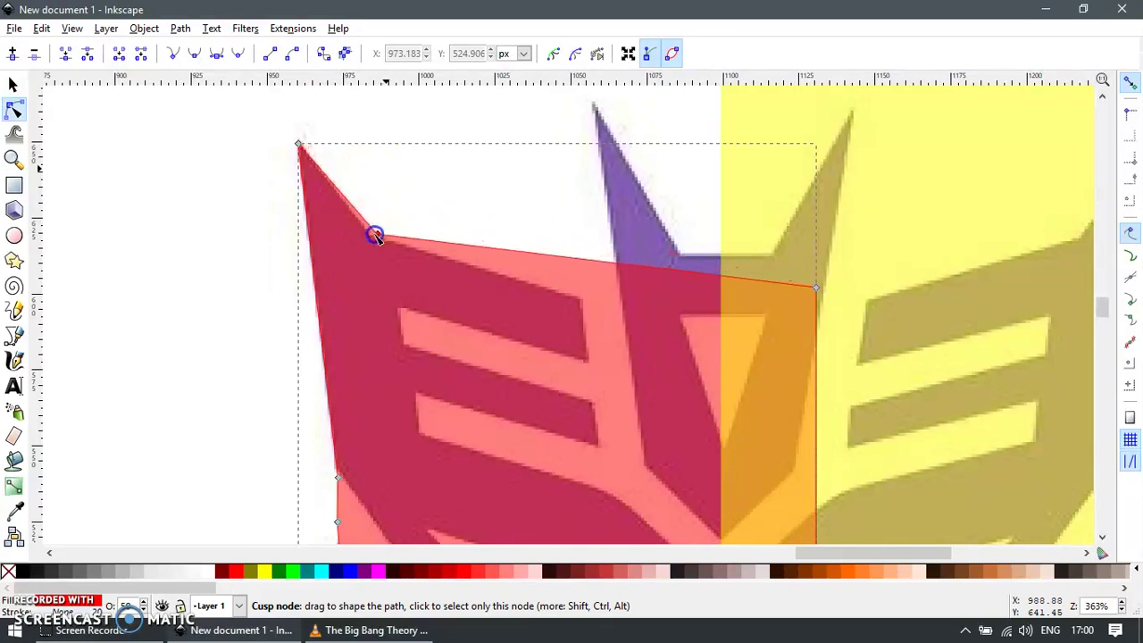
pyautogui.doubleClick(627, 266)
pyautogui.moveTo(627, 266); pyautogui.dragTo(648, 320)
pyautogui.scroll(1, 676, 339)
pyautogui.press('space')
pyautogui.press('space')
# Add nodes tracing the central spike's tip and base, levelling the edge beside it
pyautogui.doubleClick(665, 358)
pyautogui.moveTo(664, 358); pyautogui.dragTo(564, 154)
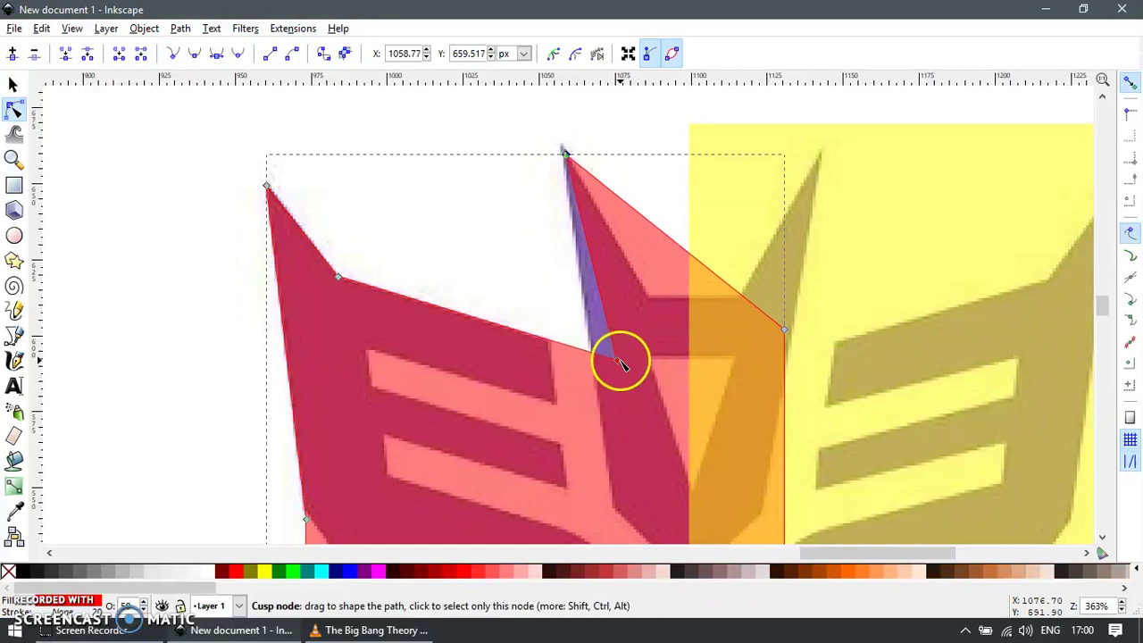
pyautogui.moveTo(612, 360); pyautogui.dragTo(600, 369)
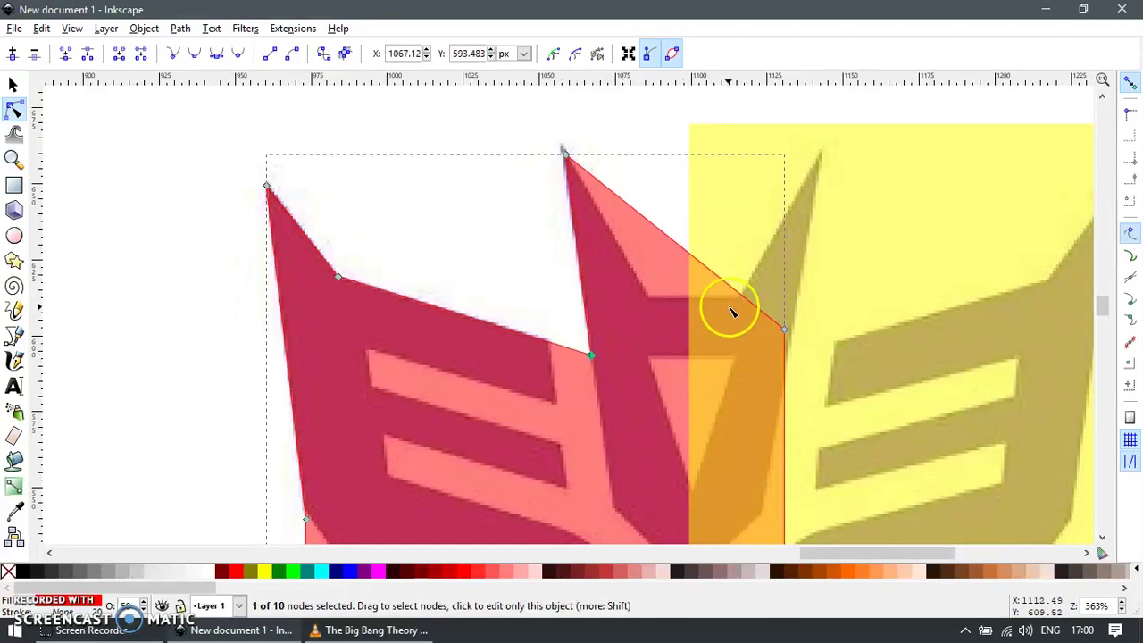
pyautogui.keyDown('ctrl'); pyautogui.keyDown('alt'); pyautogui.click(683, 247); pyautogui.keyUp('alt'); pyautogui.keyUp('ctrl')
pyautogui.moveTo(683, 247); pyautogui.dragTo(649, 297)
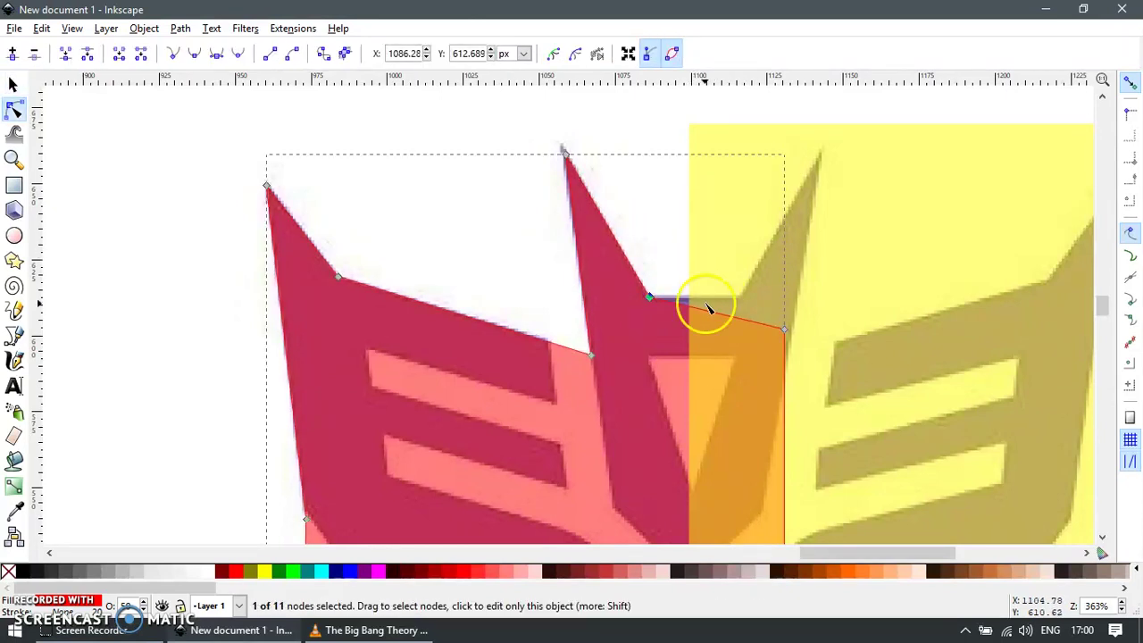
pyautogui.keyDown('ctrl'); pyautogui.keyDown('alt'); pyautogui.click(680, 304); pyautogui.keyUp('alt'); pyautogui.keyUp('ctrl')
pyautogui.scroll(2, 692, 313)
pyautogui.moveTo(660, 295); pyautogui.dragTo(724, 274)
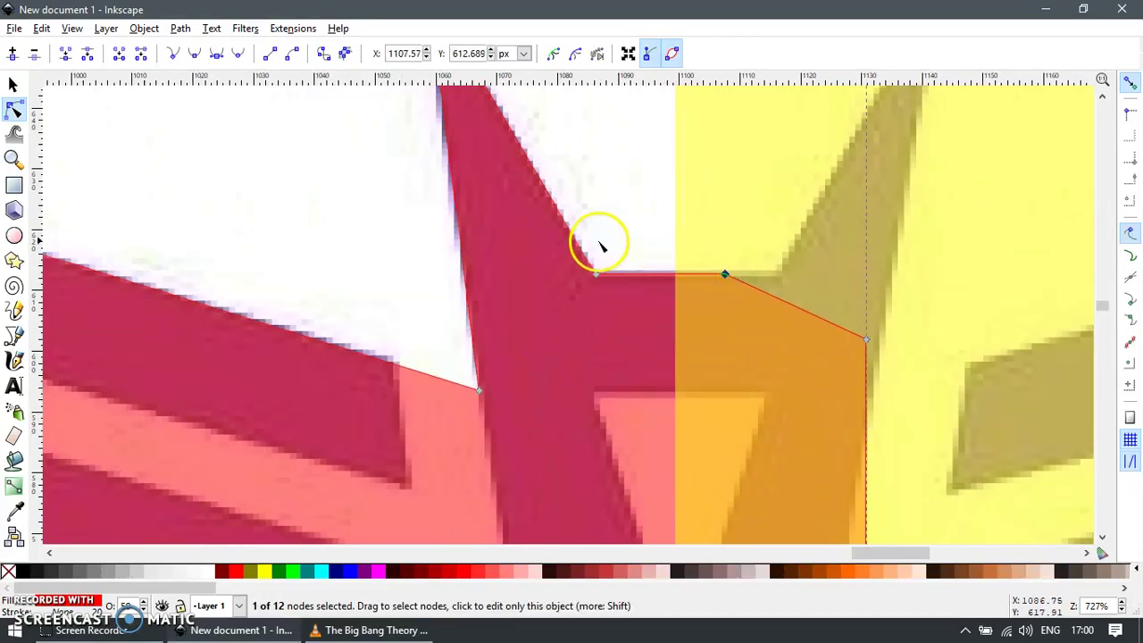
# Draw a small rectangle at the spike's base and send it behind the artwork
pyautogui.press('r')
pyautogui.moveTo(597, 195); pyautogui.dragTo(810, 282)
pyautogui.press('s')
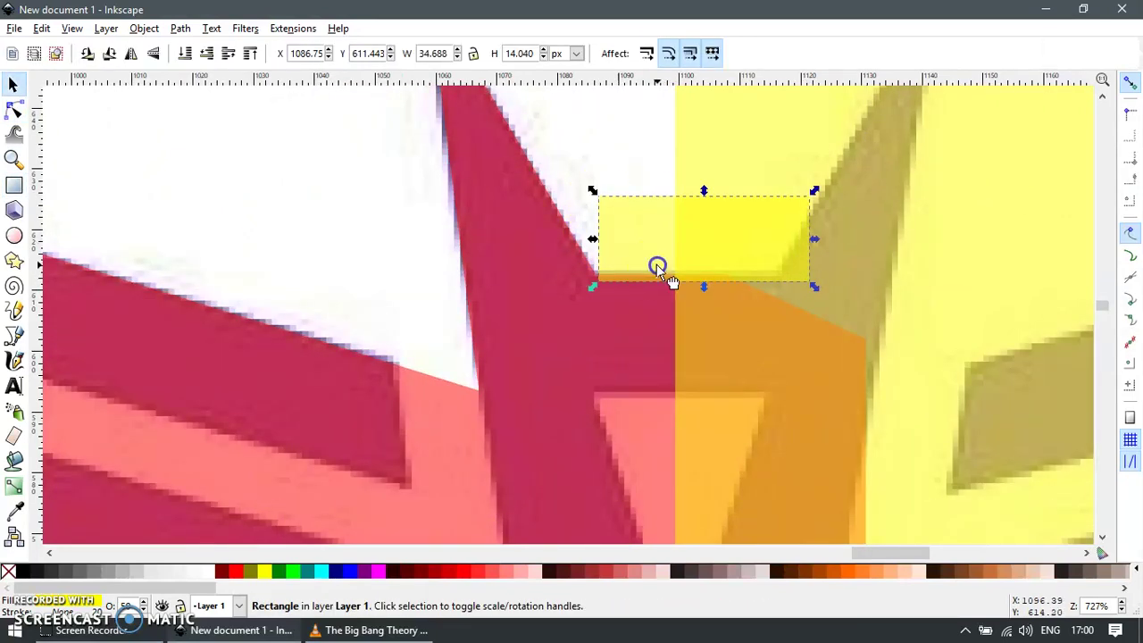
pyautogui.moveTo(656, 264); pyautogui.dragTo(581, 273)
pyautogui.press('End')
pyautogui.keyDown('shift'); pyautogui.click(640, 310); pyautogui.keyUp('shift')
pyautogui.press('n')
pyautogui.scroll(-1, 623, 300)
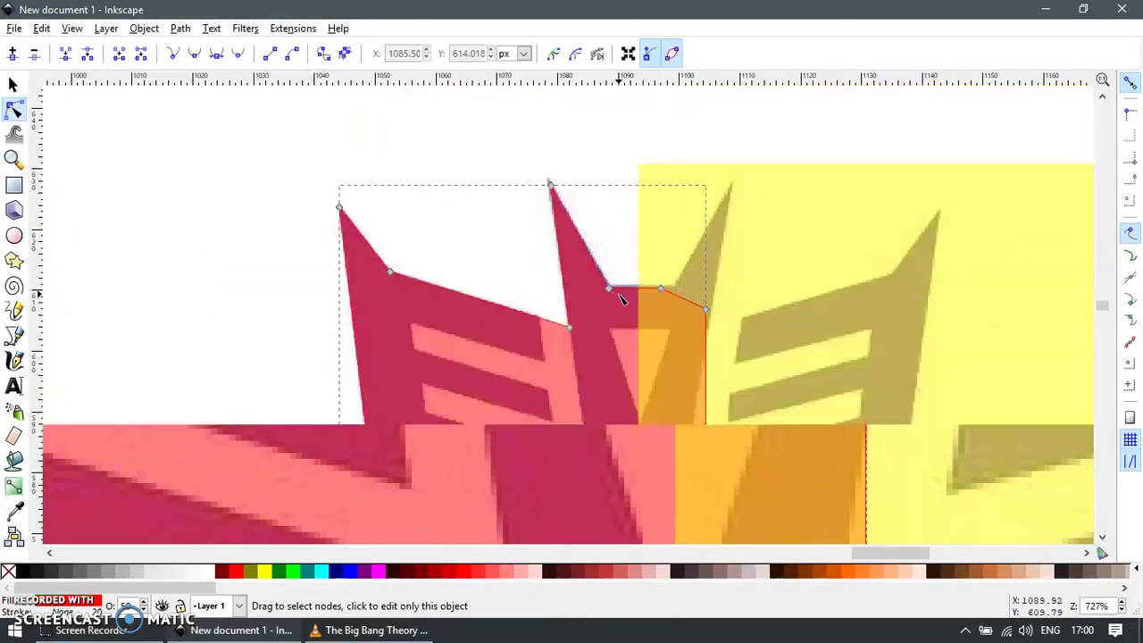
pyautogui.scroll(-4, 623, 300)
pyautogui.press('s')
pyautogui.scroll(-3, 604, 351)
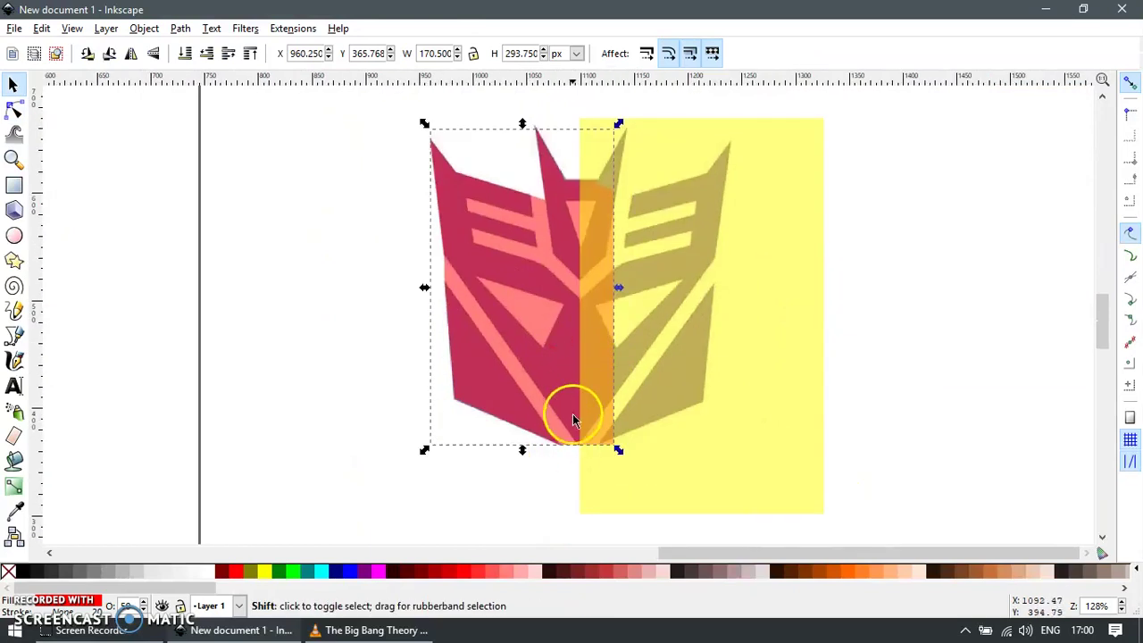
# Draw a straight Pen-tool line from the logo's upper left down to its bottom tip
pyautogui.click(454, 397)
pyautogui.press('3')
pyautogui.press('b')
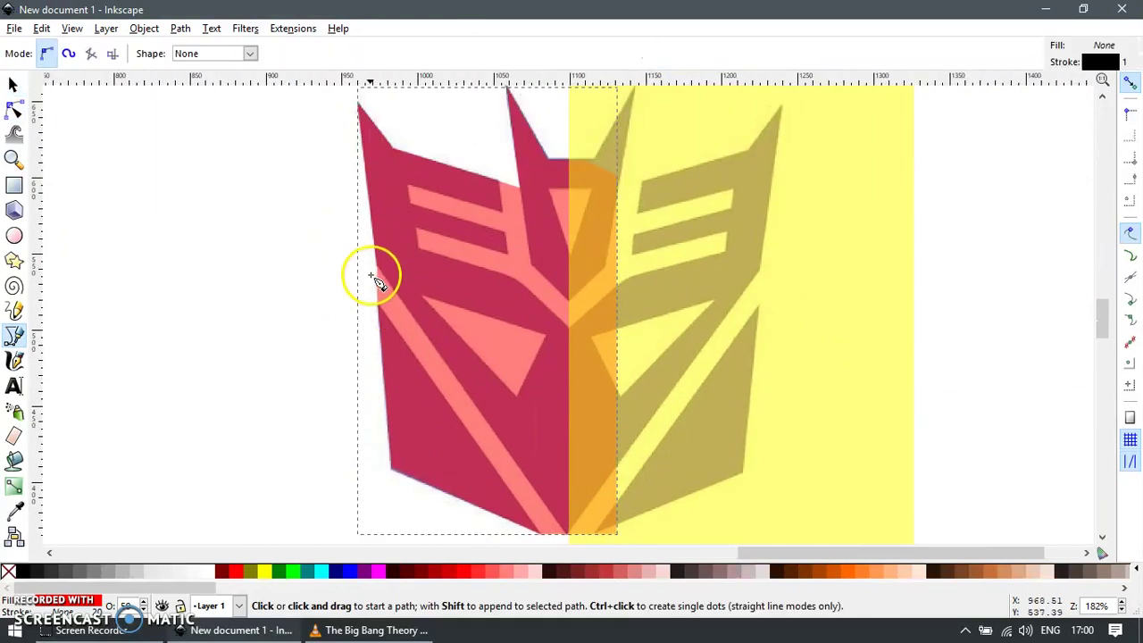
pyautogui.click(356, 262)
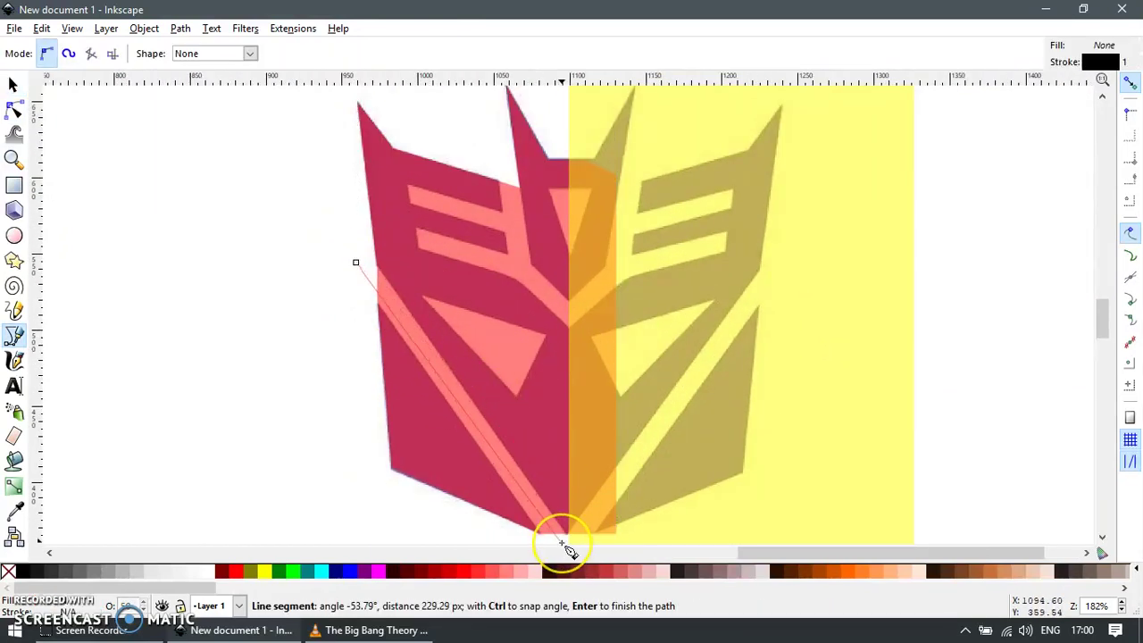
pyautogui.doubleClick(561, 544)
pyautogui.press('s')
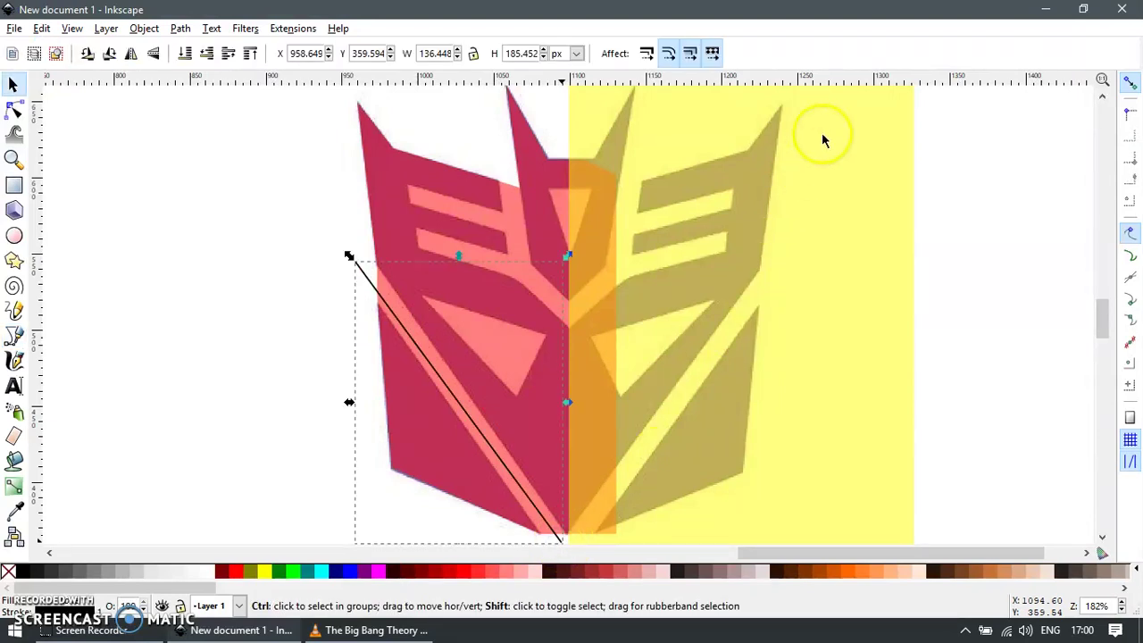
# Give the diagonal line a thick stroke (20 px, then 18 px) at 50% opacity
pyautogui.hotkey('shift', 'ctrl', 'f')
pyautogui.click(1008, 106)
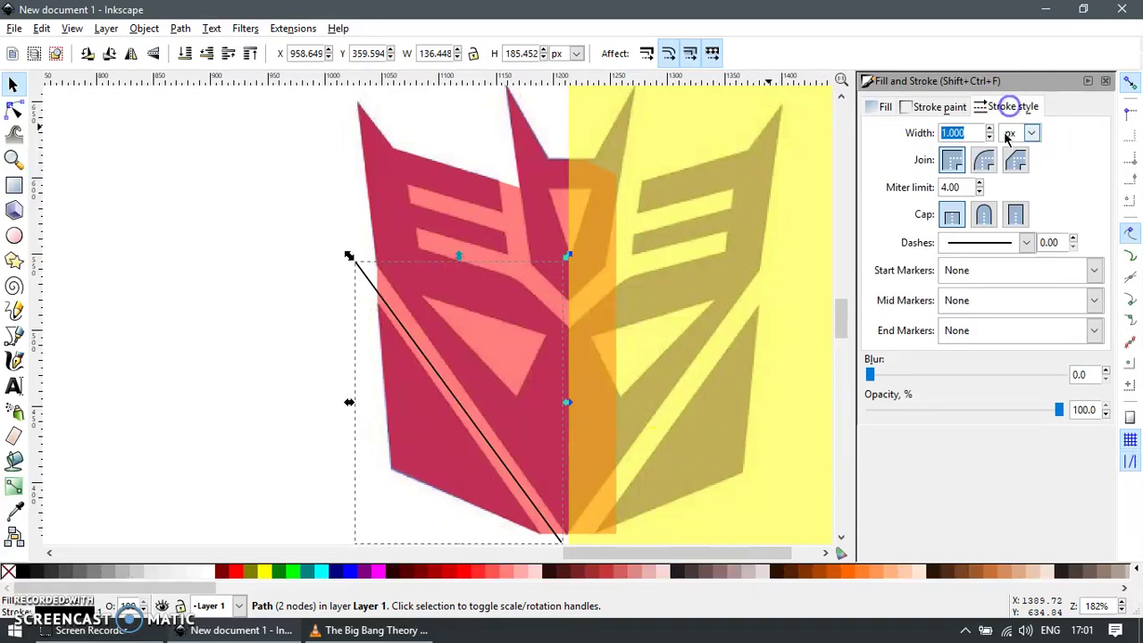
pyautogui.write('20.000')
pyautogui.press('Return')
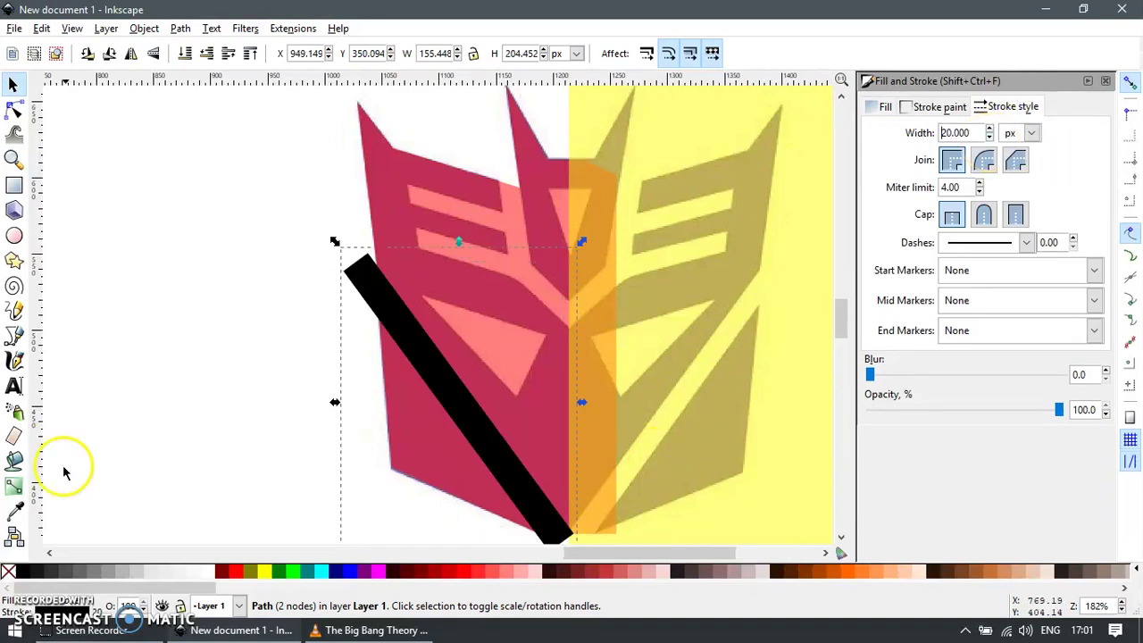
pyautogui.click(110, 606)
pyautogui.write('50')
pyautogui.press('Return')
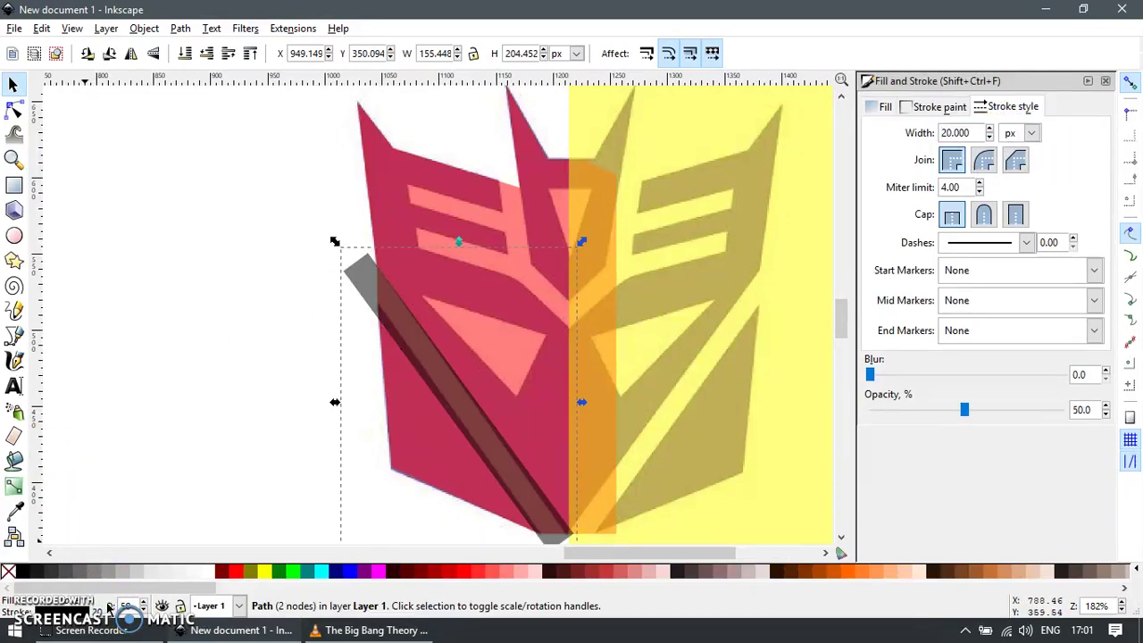
pyautogui.scroll(-2, 330, 449)
pyautogui.doubleClick(964, 131)
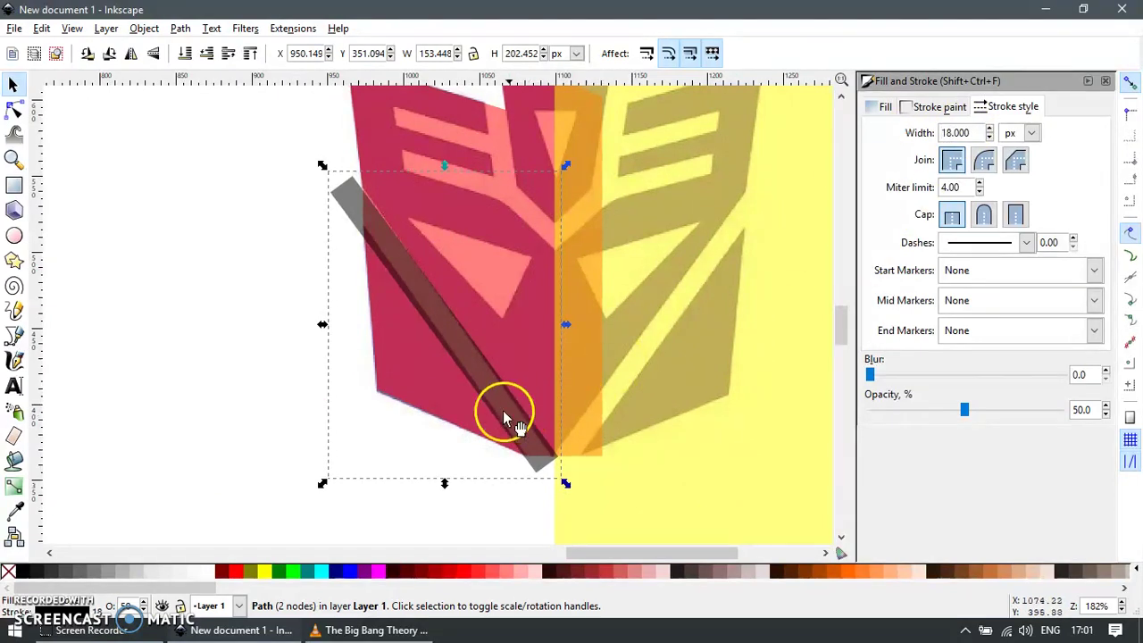
# Drag the bar's end nodes to extend its lower end and shift its upper end up-left
pyautogui.press('z')
pyautogui.moveTo(408, 383); pyautogui.dragTo(551, 488)
pyautogui.press('n')
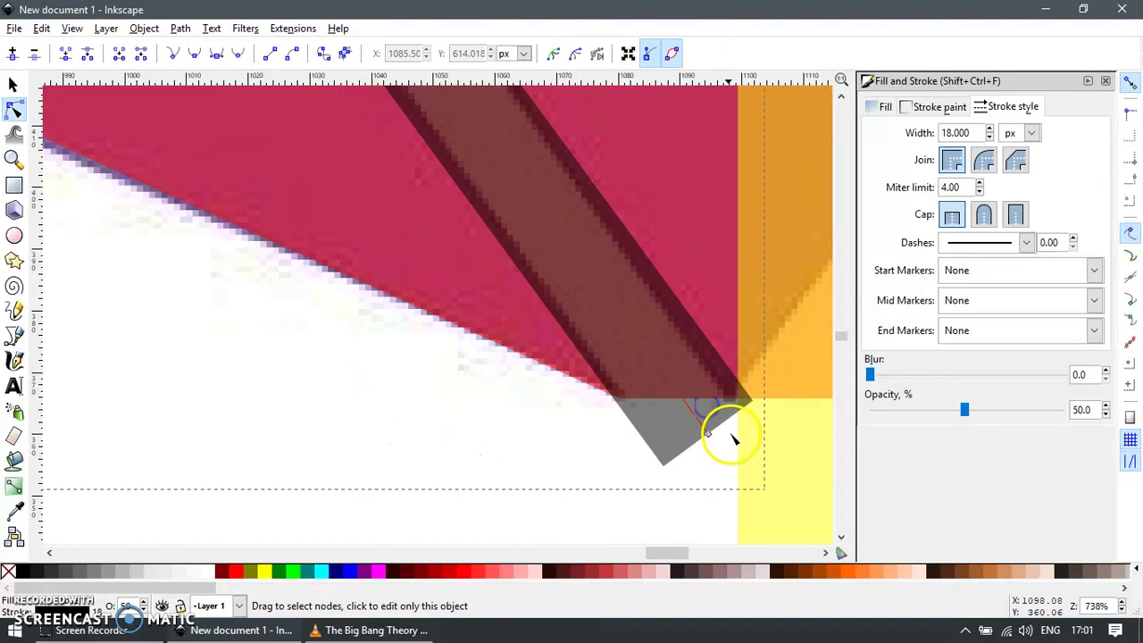
pyautogui.moveTo(709, 434); pyautogui.dragTo(738, 488)
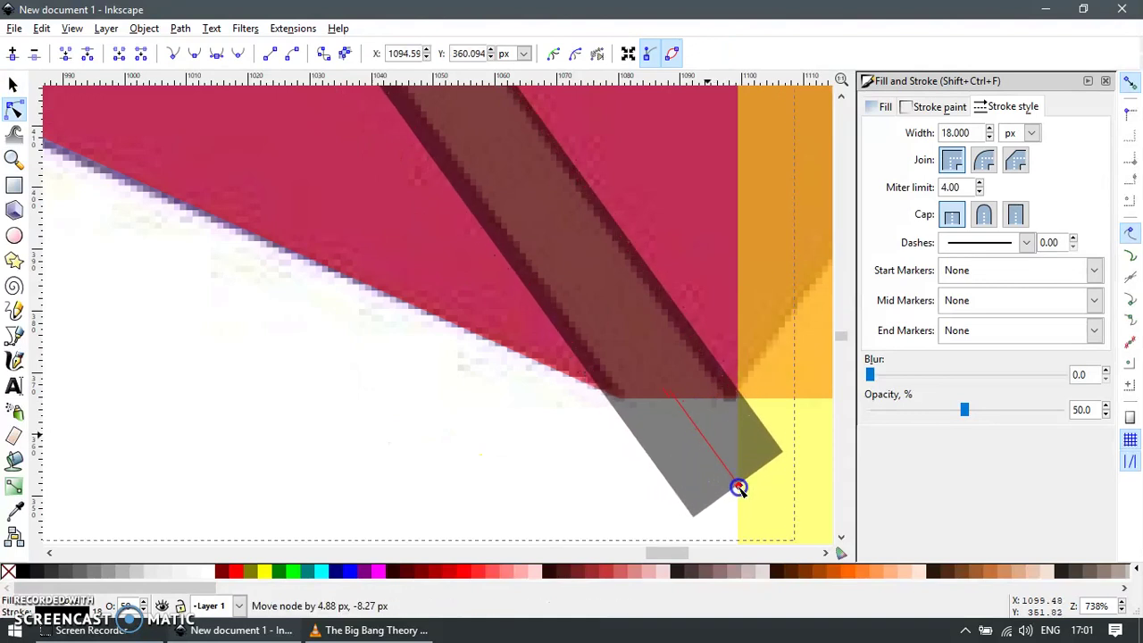
pyautogui.scroll(-3, 536, 383)
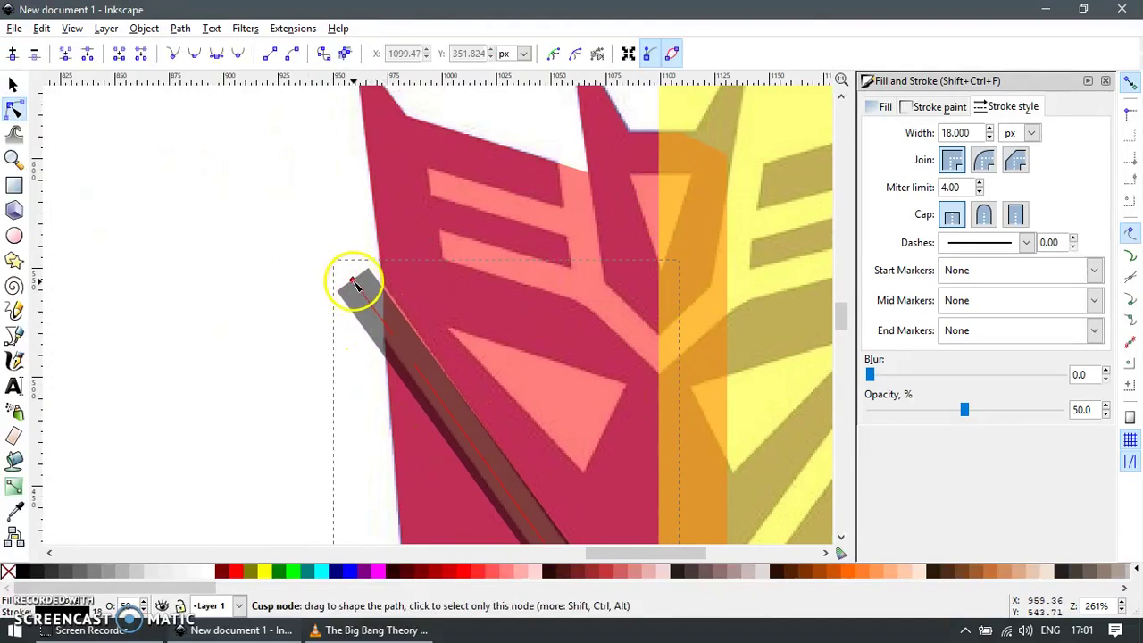
pyautogui.moveTo(355, 271); pyautogui.dragTo(339, 251)
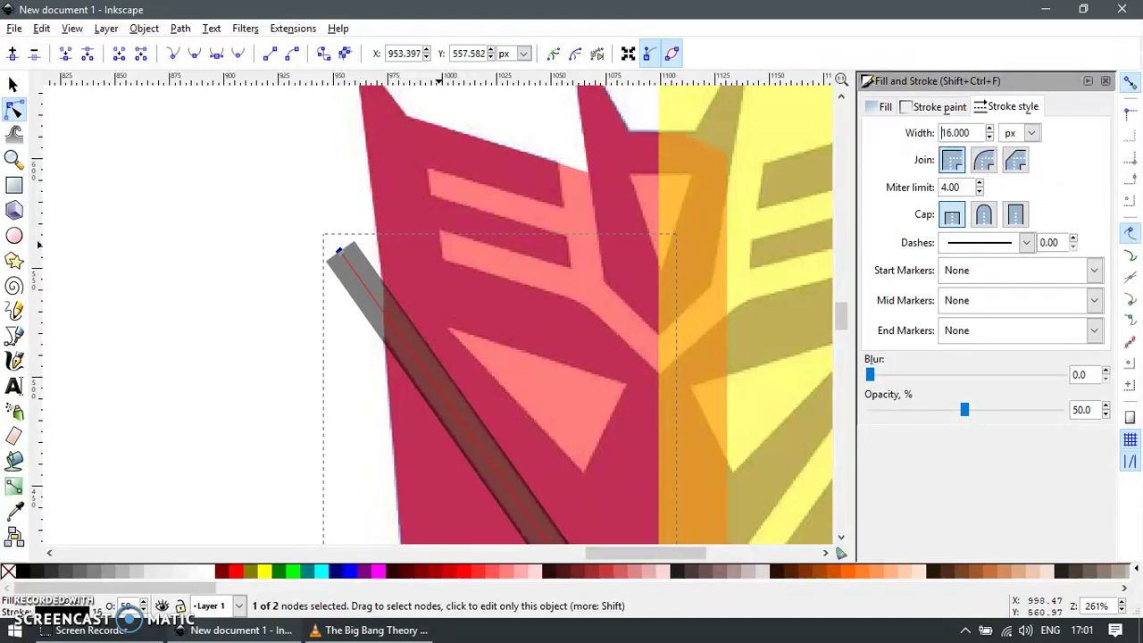
# Slim the diagonal bar's stroke width to 16 px
pyautogui.scroll(-5, 446, 357)
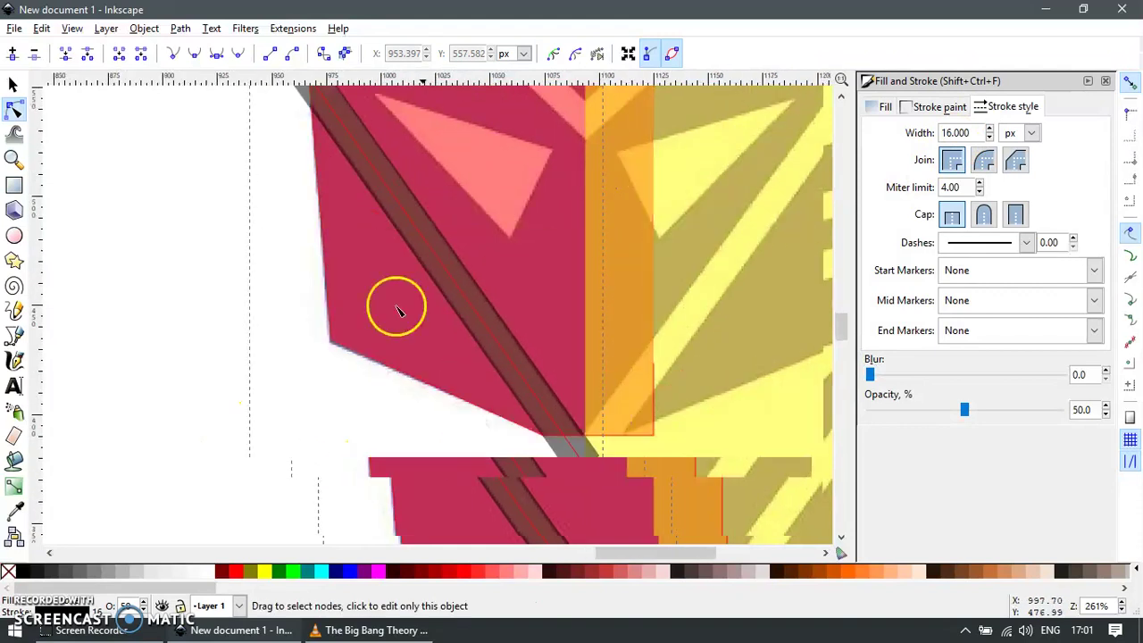
pyautogui.scroll(-1, 582, 478)
pyautogui.scroll(-1, 575, 467)
pyautogui.scroll(-1, 515, 434)
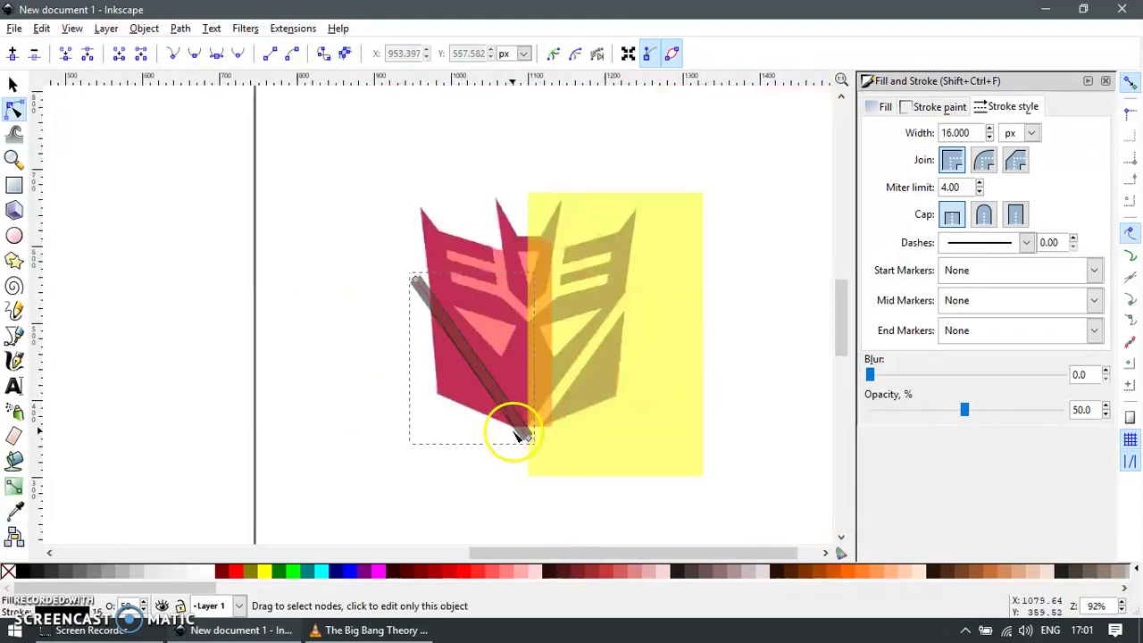
pyautogui.press('s')
pyautogui.press('z')
pyautogui.moveTo(375, 224); pyautogui.dragTo(548, 352)
# Draw a bent path from the logo's lower centre to its top spike and paste the grey bar style onto it
pyautogui.press('s')
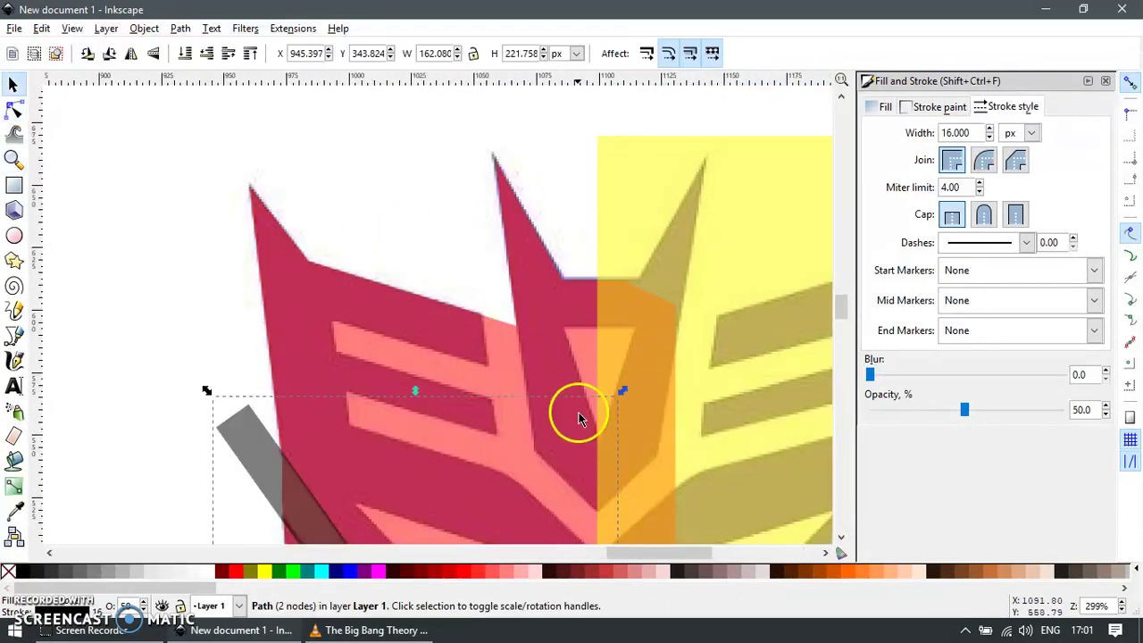
pyautogui.press('b')
pyautogui.click(576, 502)
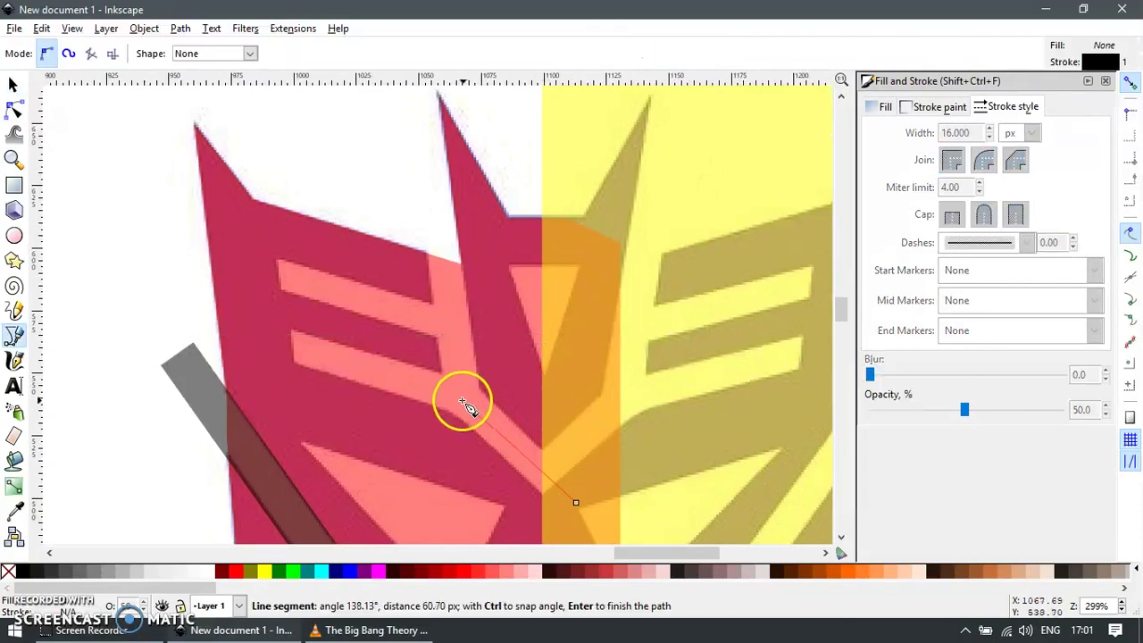
pyautogui.click(425, 87)
pyautogui.press('Return')
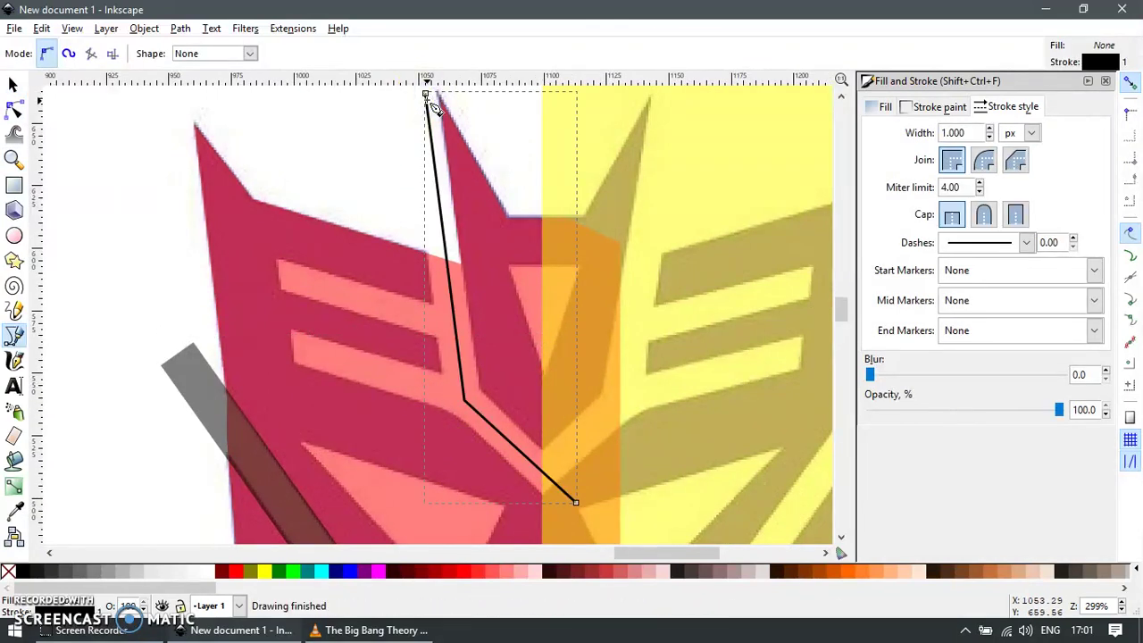
pyautogui.press('s')
pyautogui.click(449, 267)
pyautogui.hotkey('ctrl', 'shift', 'v')
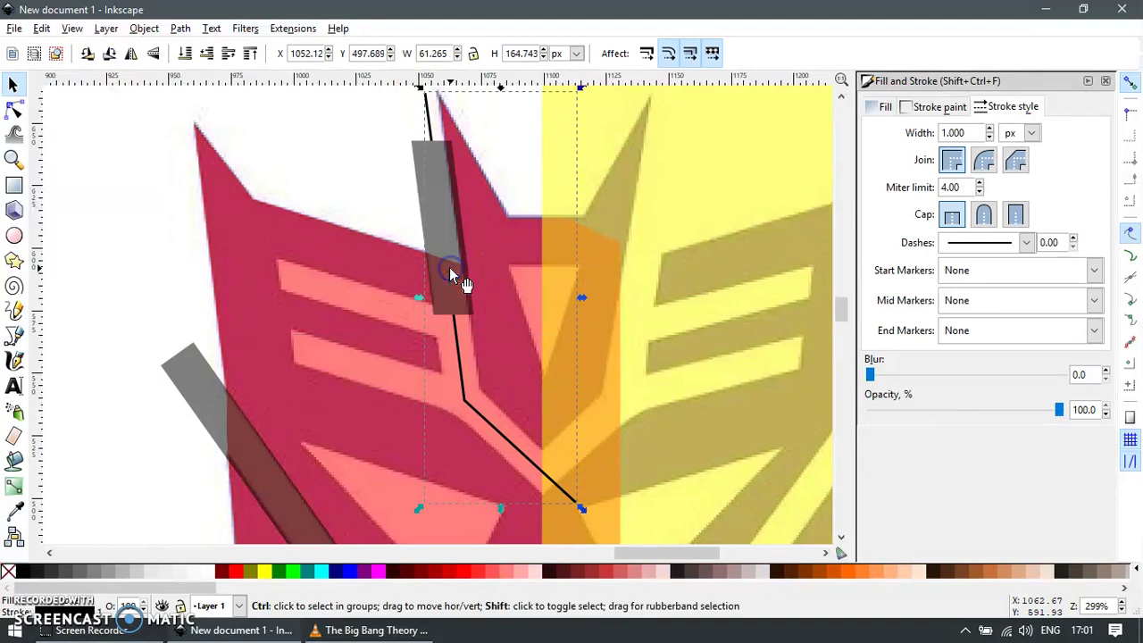
# Adjust the bent bar's nodes, nudging its lower end, middle bend, and raising its top end
pyautogui.scroll(1, 544, 447)
pyautogui.press('n')
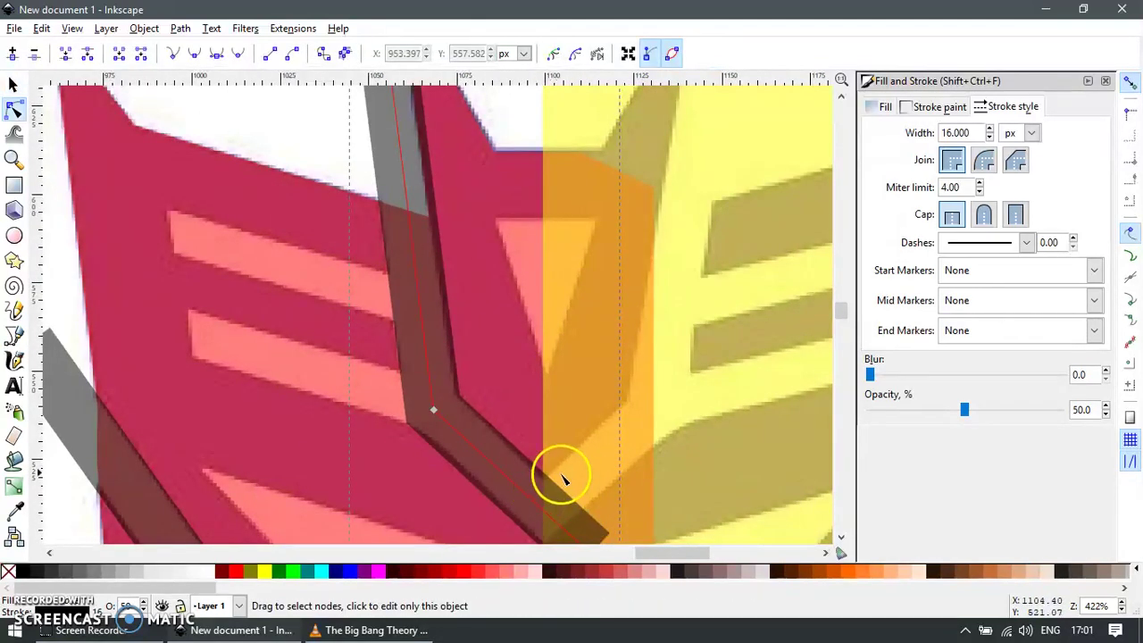
pyautogui.scroll(-1, 585, 505)
pyautogui.moveTo(580, 505); pyautogui.dragTo(590, 505)
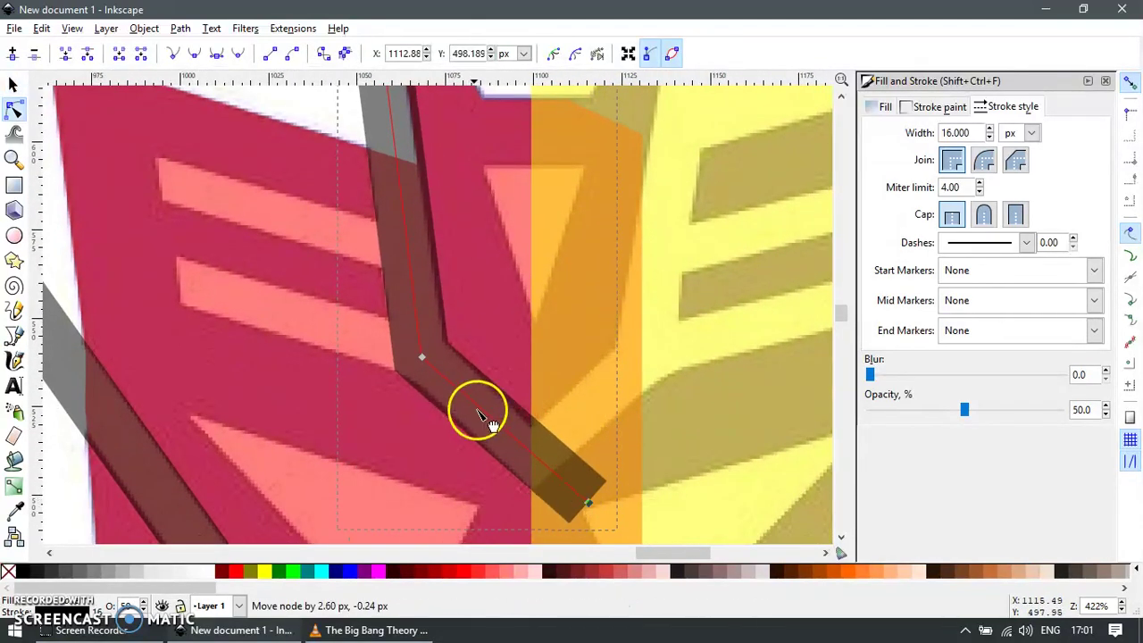
pyautogui.moveTo(421, 357); pyautogui.dragTo(420, 351)
pyautogui.scroll(3, 483, 480)
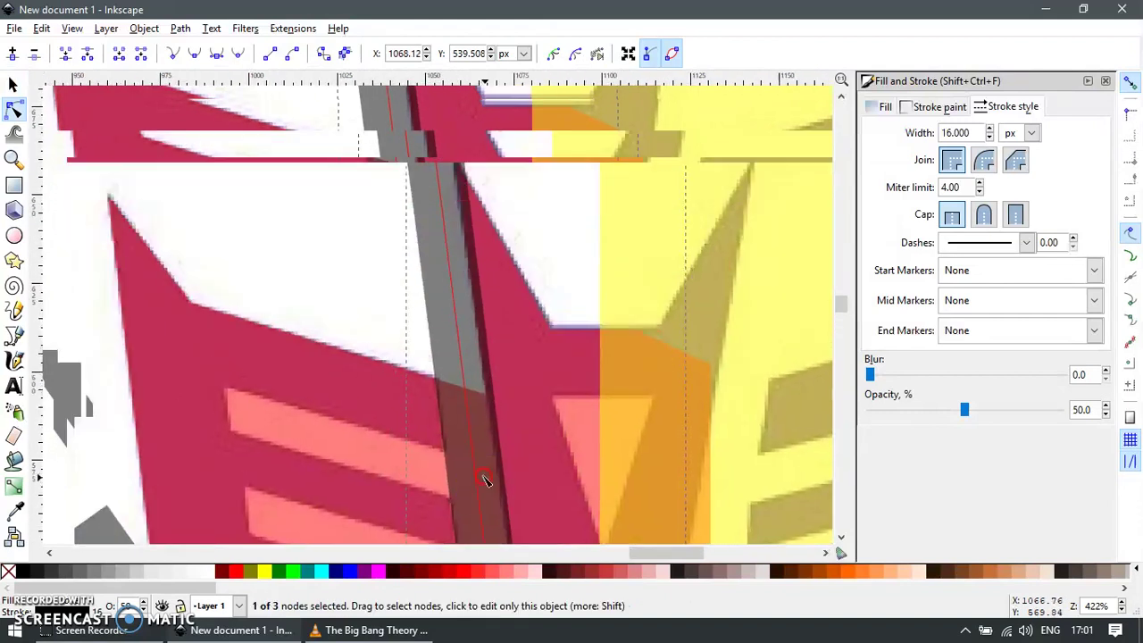
pyautogui.moveTo(430, 148); pyautogui.dragTo(420, 104)
pyautogui.scroll(-4, 464, 214)
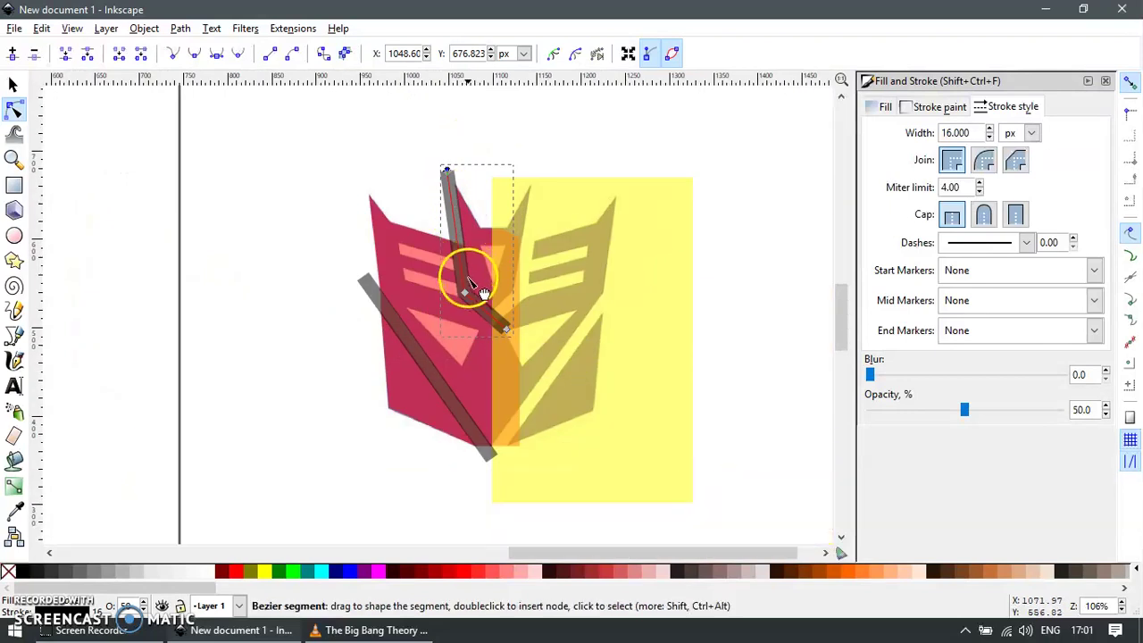
pyautogui.press('s')
pyautogui.scroll(2, 475, 354)
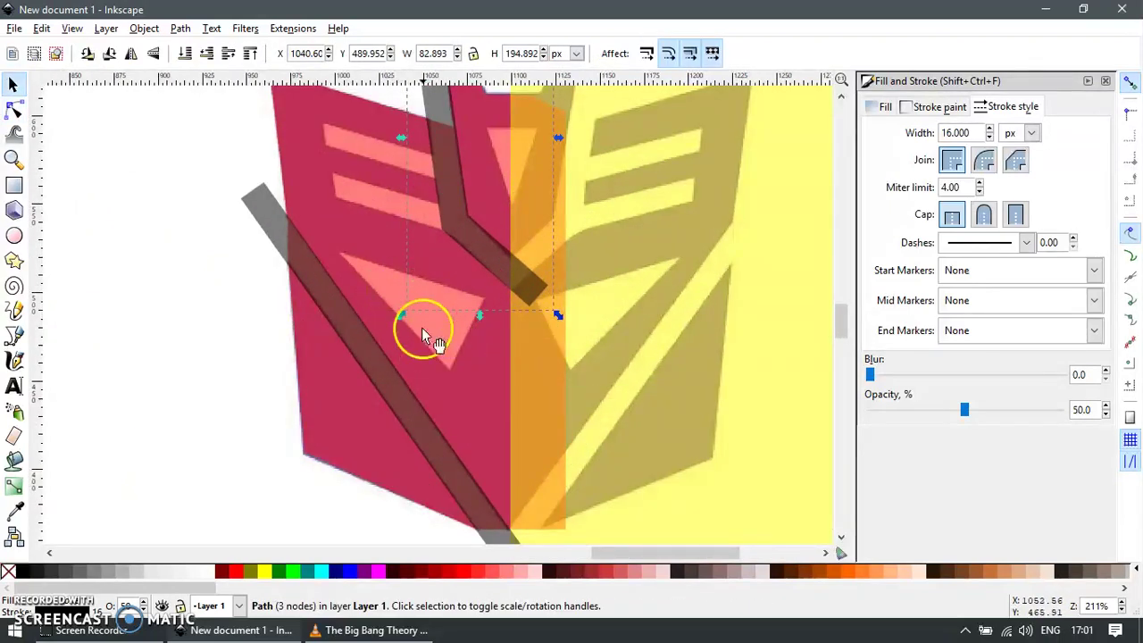
pyautogui.scroll(1, 423, 334)
pyautogui.press('z')
pyautogui.moveTo(288, 166); pyautogui.dragTo(580, 351)
# Draw a line along the top horn stripe, paste the grey bar style, and set its width to 12 px
pyautogui.press('b')
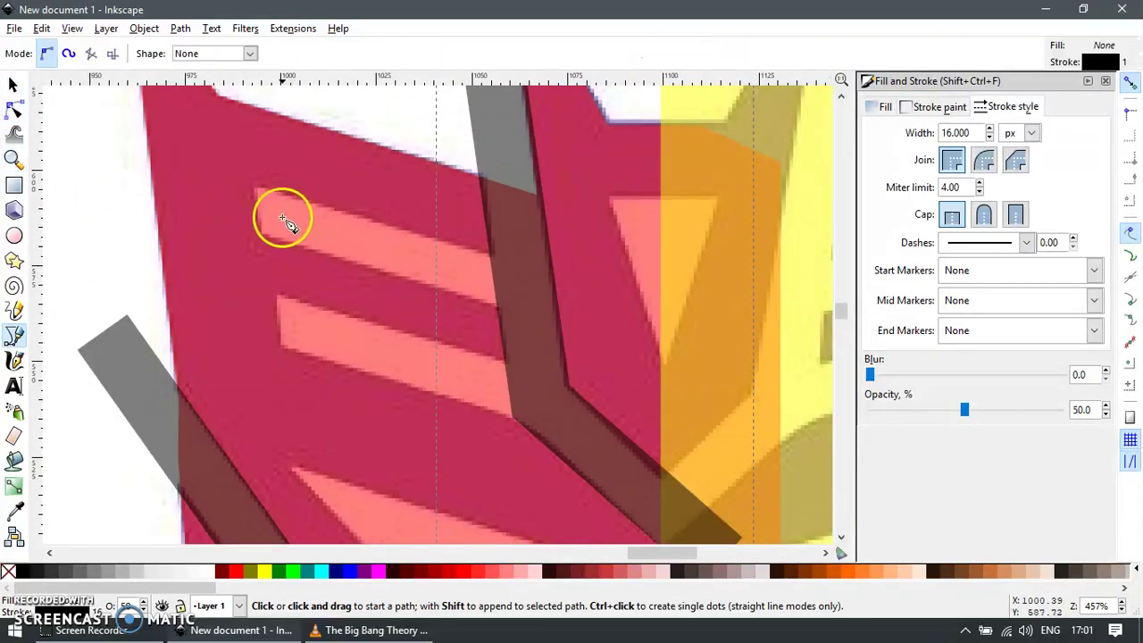
pyautogui.click(240, 207)
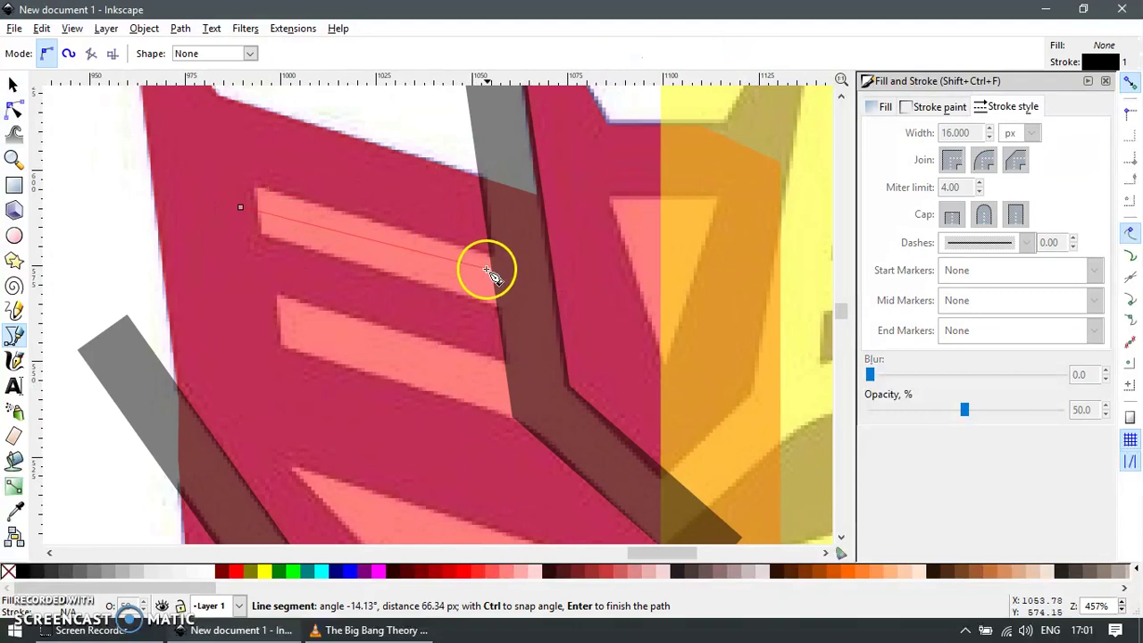
pyautogui.doubleClick(533, 293)
pyautogui.press('s')
pyautogui.click(465, 274)
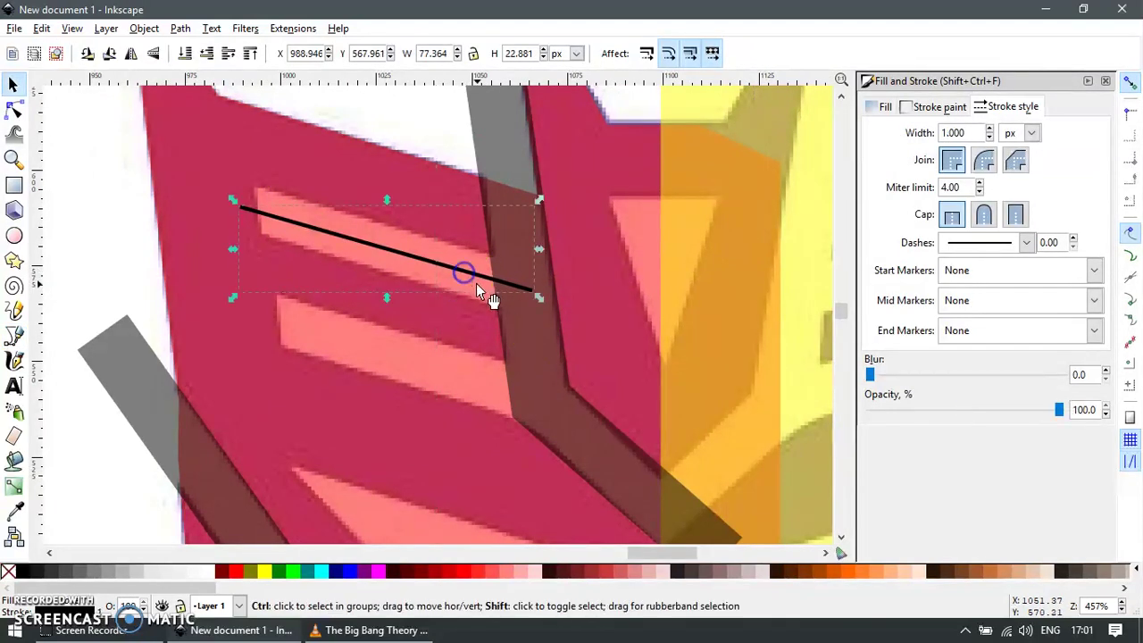
pyautogui.hotkey('ctrl', 'shift', 'v')
pyautogui.moveTo(459, 271); pyautogui.dragTo(460, 274)
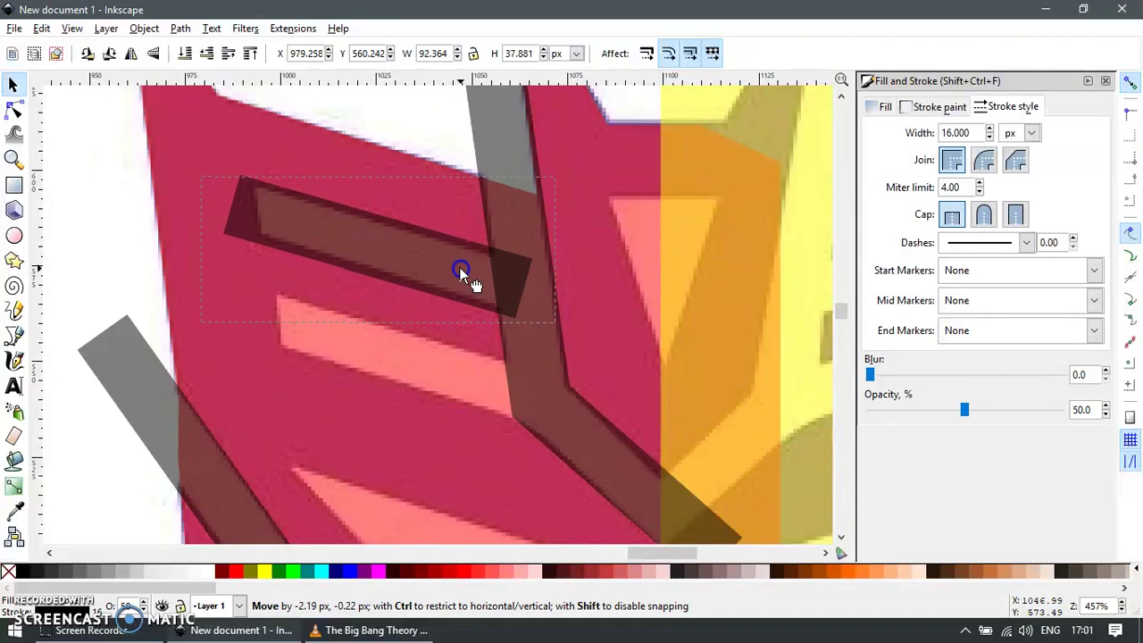
pyautogui.tripleClick(957, 132)
pyautogui.write('1.000')
pyautogui.press('Return')
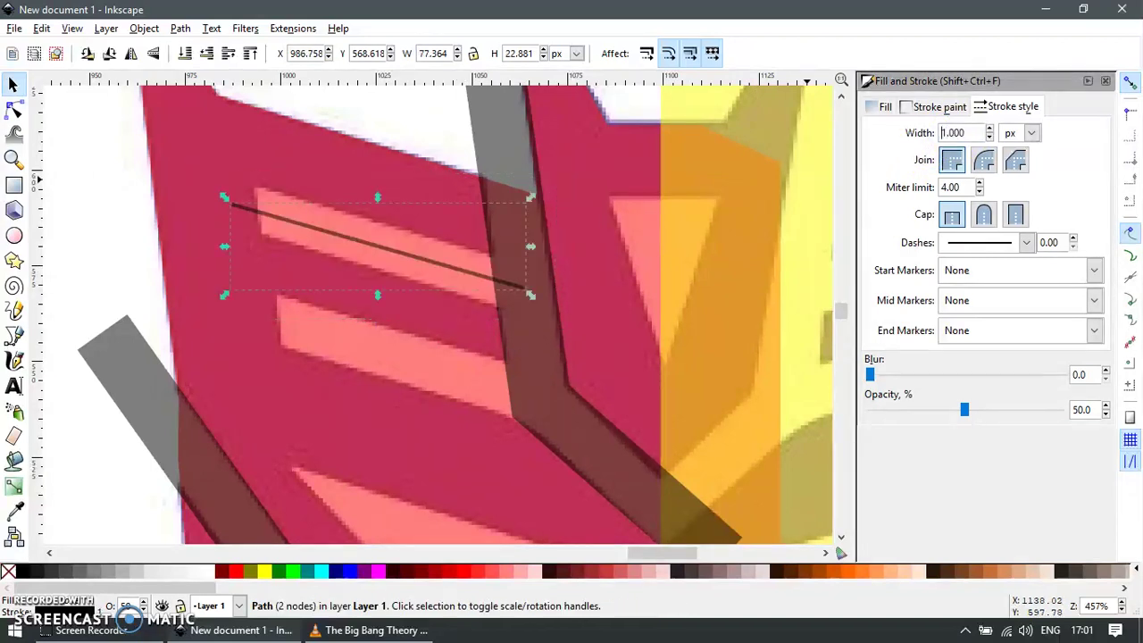
pyautogui.write('14')
pyautogui.press('Return')
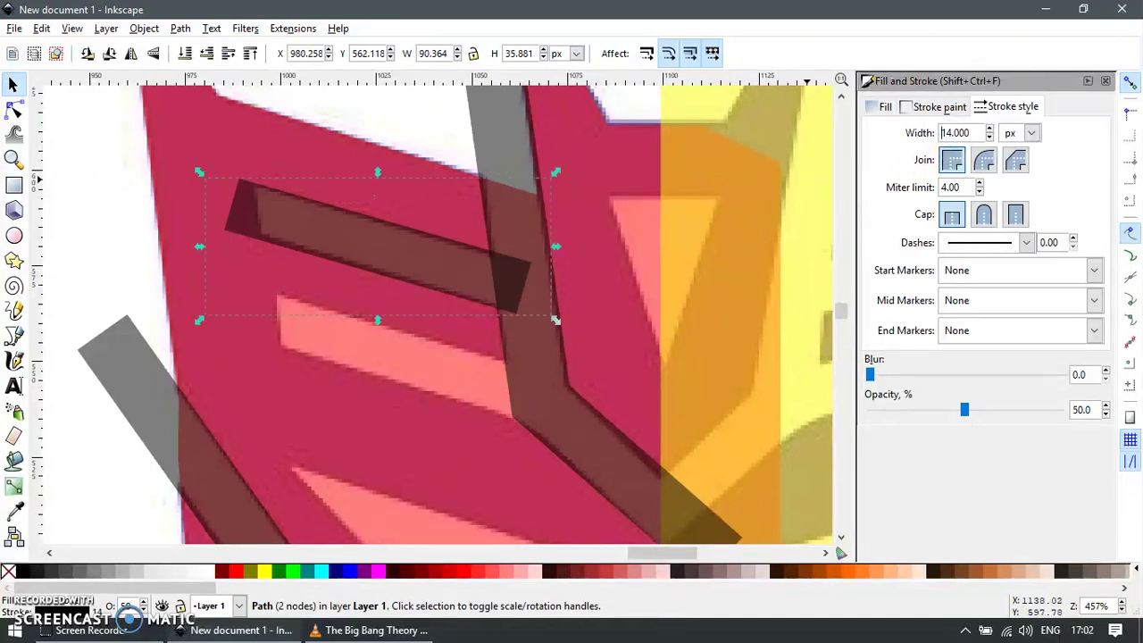
pyautogui.write('12.000')
pyautogui.press('Return')
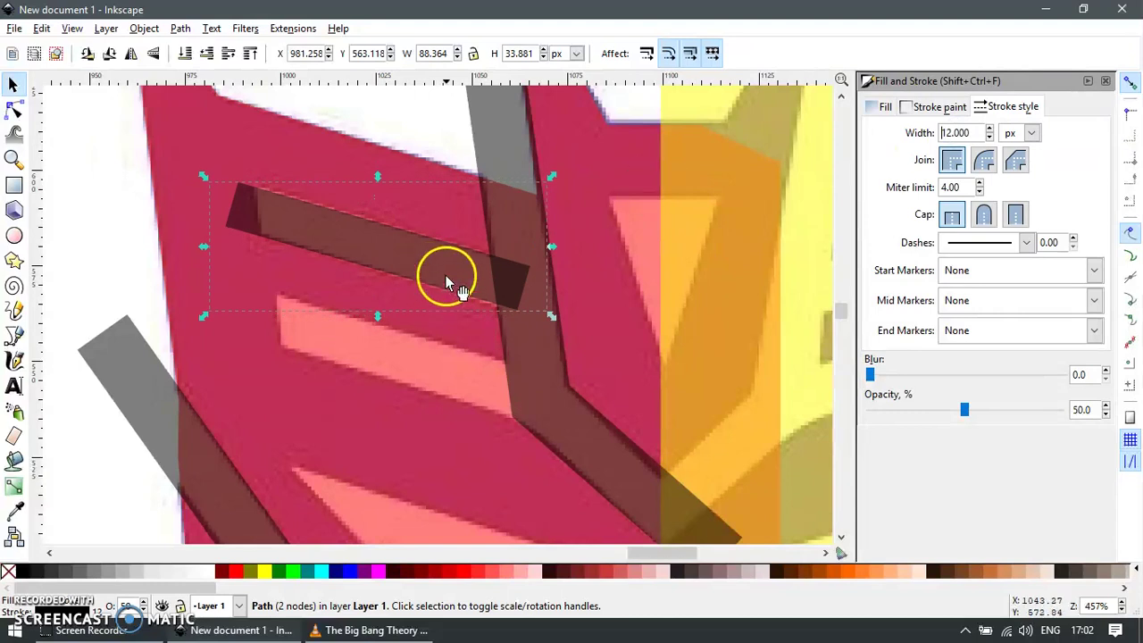
# Duplicate the 12 px stripe bar and position the copy parallel, just below the original
pyautogui.hotkey('ctrl', 'd')
pyautogui.moveTo(456, 274); pyautogui.dragTo(473, 382)
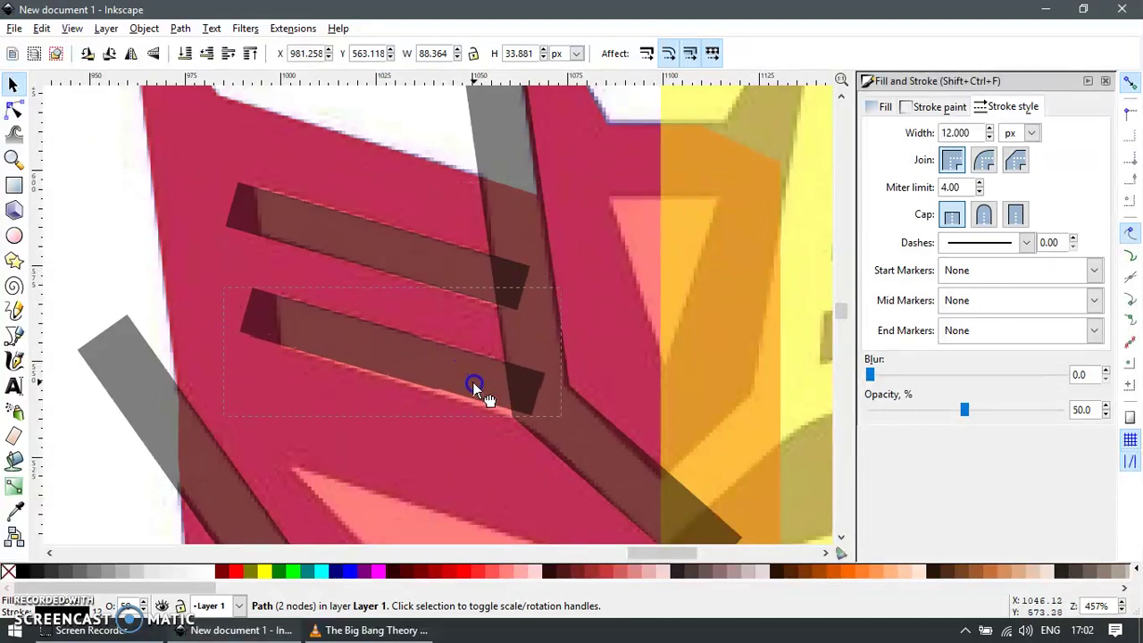
pyautogui.scroll(2, 528, 442)
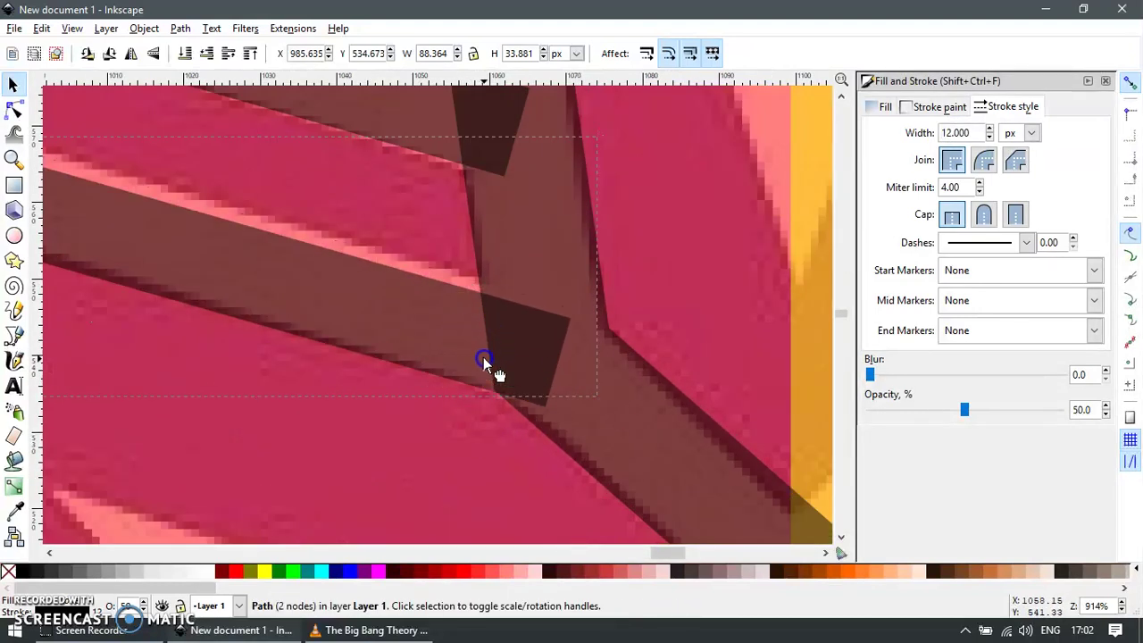
pyautogui.keyDown('ctrl'); pyautogui.scroll(-1, 598, 398); pyautogui.keyUp('ctrl')
pyautogui.moveTo(483, 357); pyautogui.dragTo(540, 347)
pyautogui.doubleClick(548, 355)
pyautogui.click(437, 332)
pyautogui.press('space')
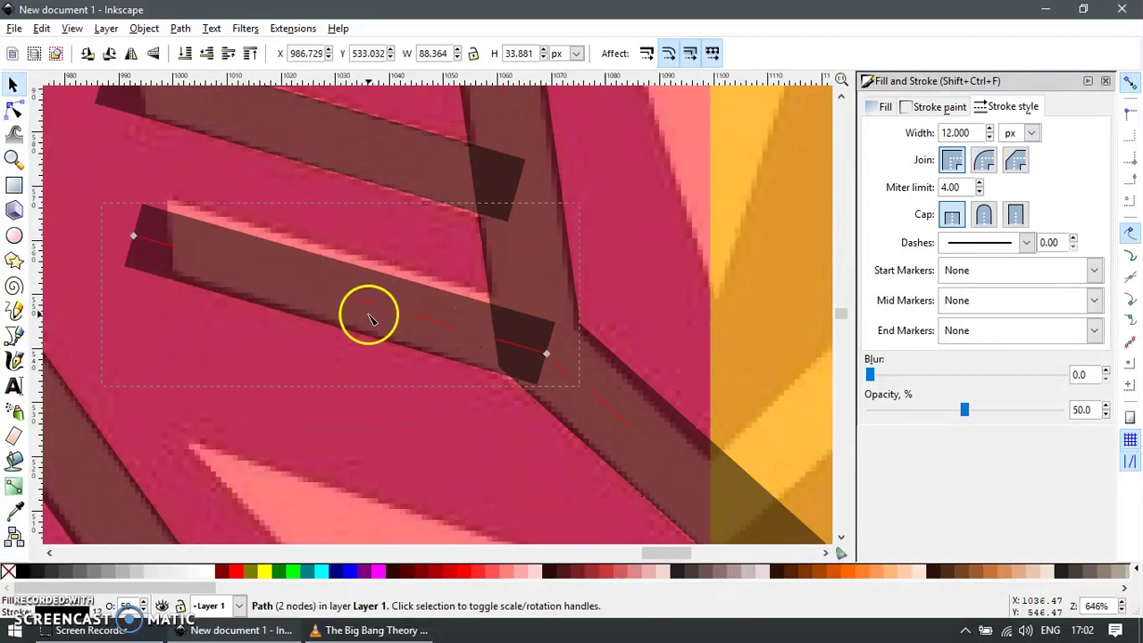
pyautogui.moveTo(382, 303); pyautogui.dragTo(383, 305)
pyautogui.scroll(-4, 432, 343)
# Zoom in and draw the lower eye triangle through its three corners with the pen
pyautogui.press('F3')
pyautogui.moveTo(311, 285); pyautogui.dragTo(633, 461)
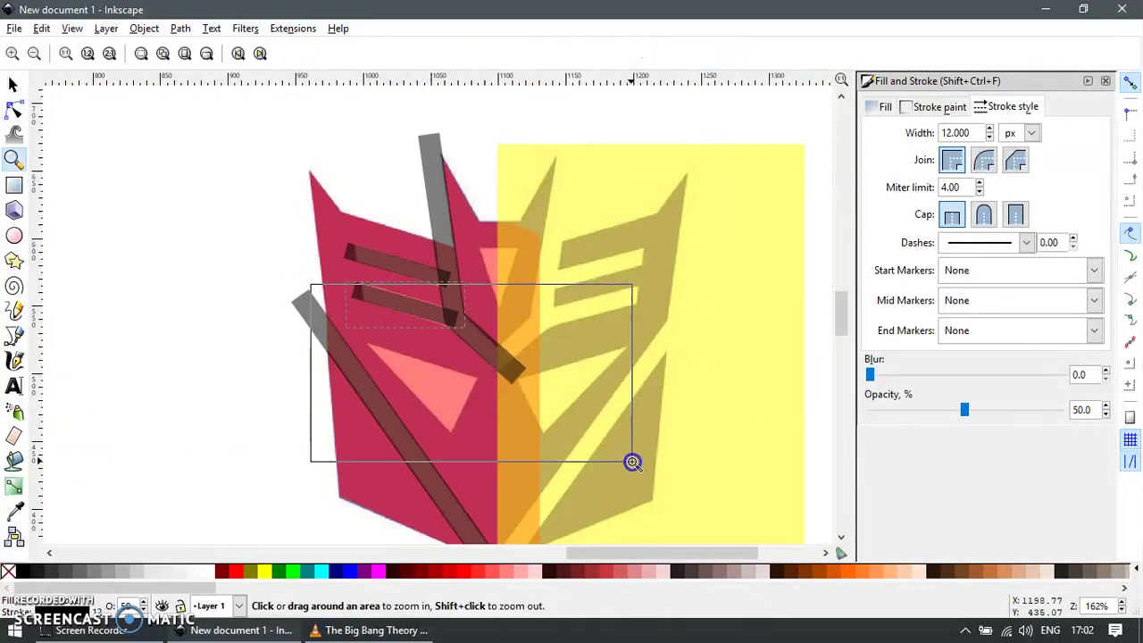
pyautogui.press('b')
pyautogui.click(189, 246)
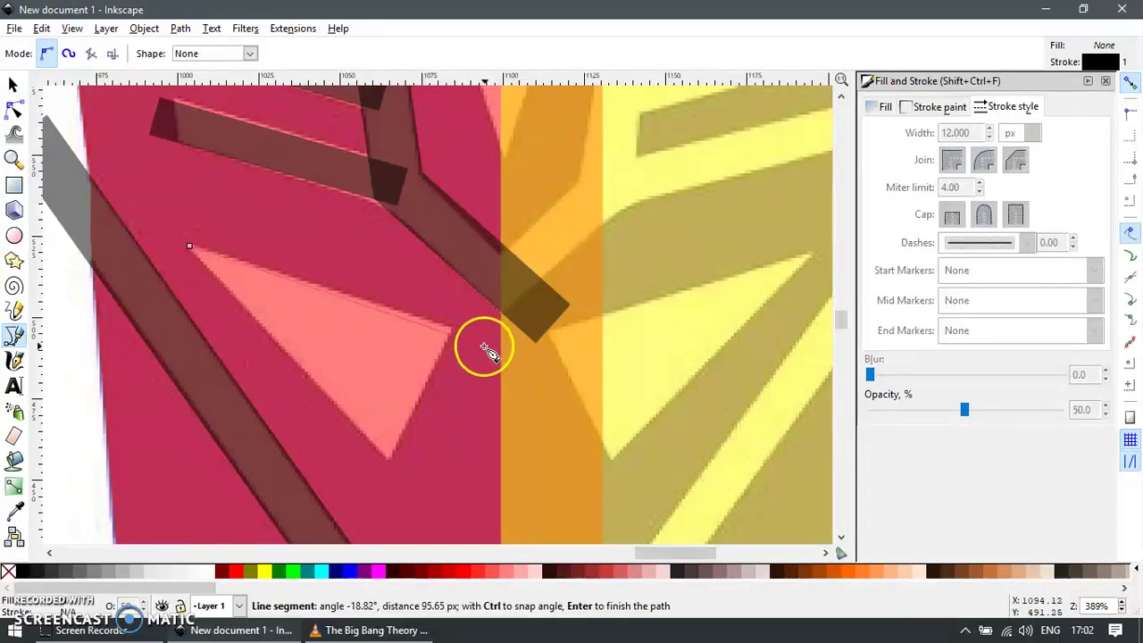
pyautogui.click(451, 329)
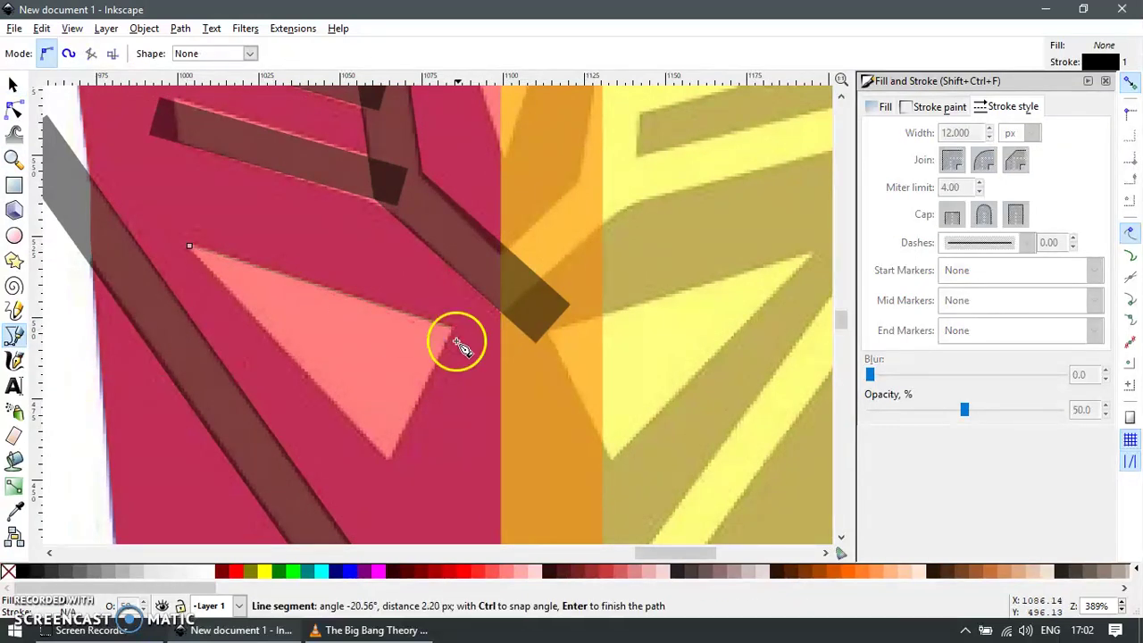
pyautogui.doubleClick(391, 459)
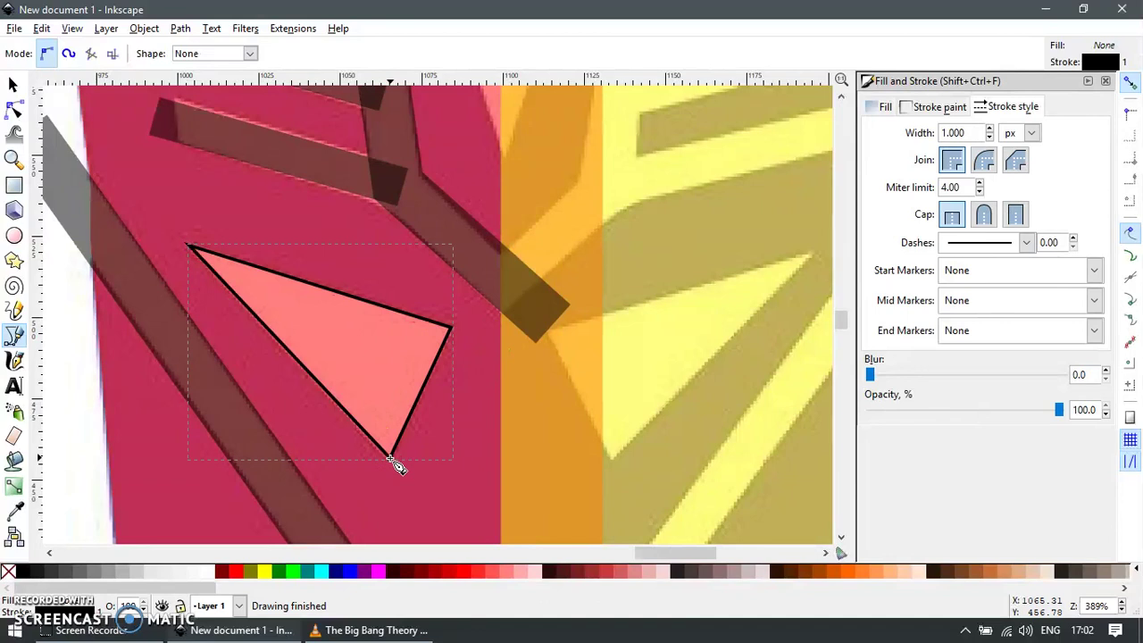
# Paste the white, no-outline style onto the new triangle
pyautogui.hotkey('alt', 'space')
pyautogui.press('Escape')
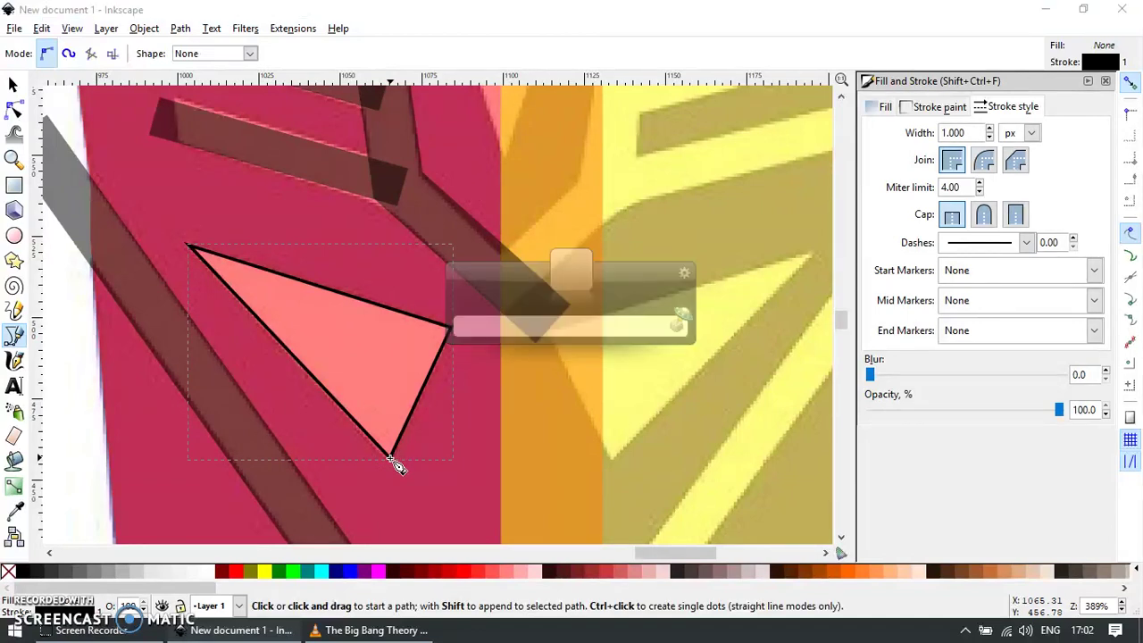
pyautogui.press('s')
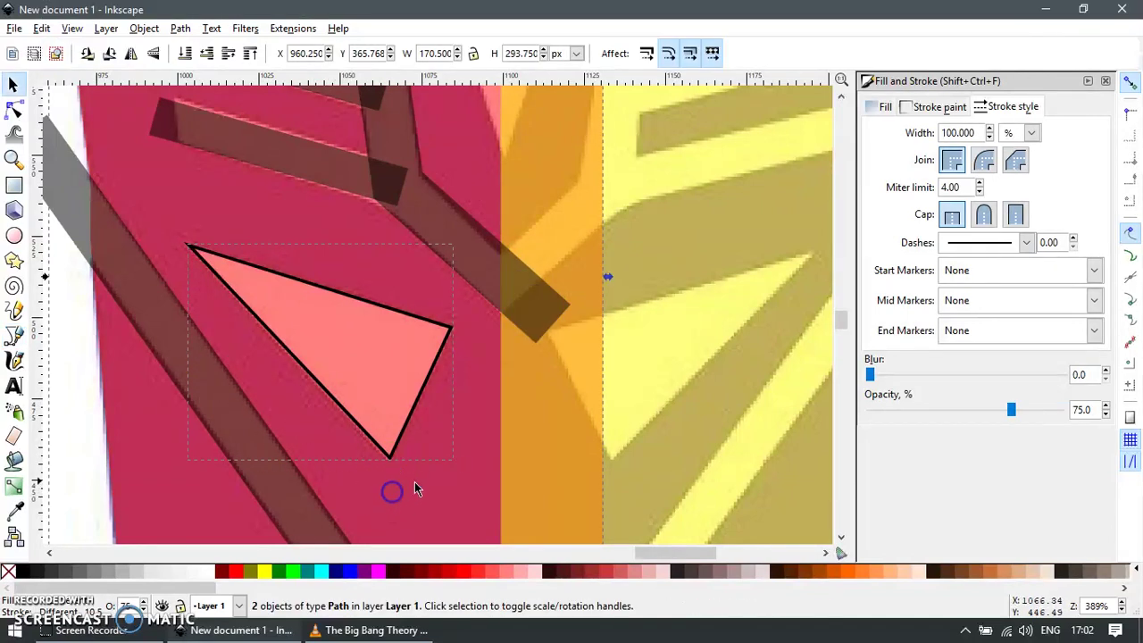
pyautogui.hotkey('ctrl', 'shift', 'v')
pyautogui.press('5')
pyautogui.press('Escape')
pyautogui.keyDown('ctrl'); pyautogui.scroll(1, 426, 302); pyautogui.keyUp('ctrl')
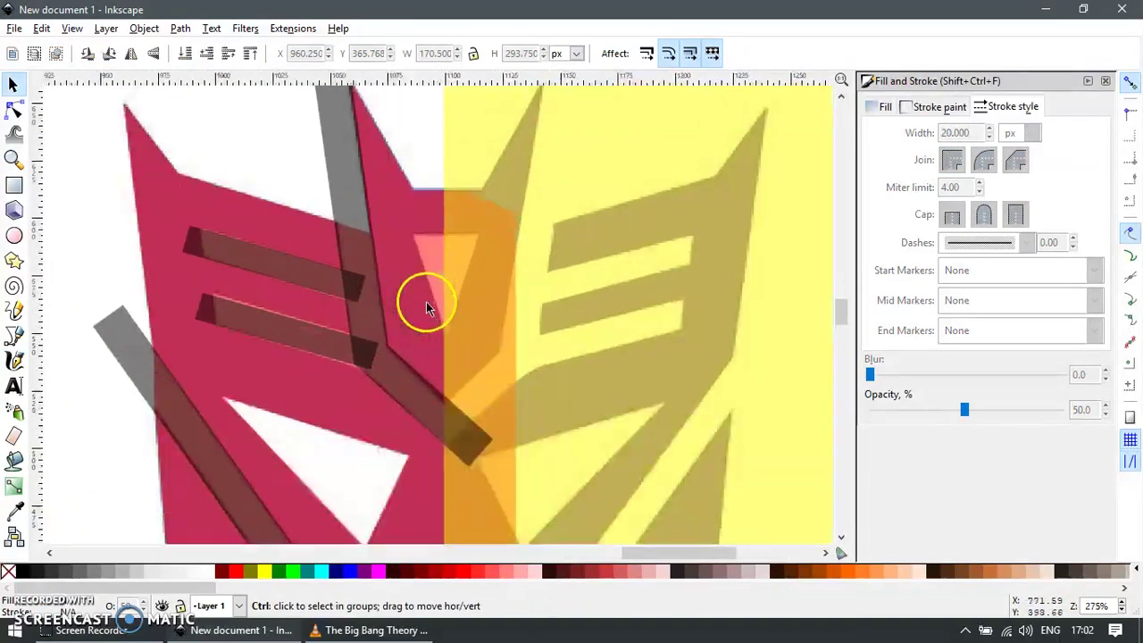
# Draw a rectangle over the top-centre notch and drag a corner node to make it pointed
pyautogui.keyDown('ctrl'); pyautogui.scroll(2, 455, 264); pyautogui.keyUp('ctrl')
pyautogui.press('r')
pyautogui.moveTo(376, 203)
pyautogui.mouseDown()
pyautogui.moveTo(466, 275)
pyautogui.moveTo(509, 390)
pyautogui.mouseUp()
pyautogui.press('s')
pyautogui.click(484, 219)
pyautogui.hotkey('ctrl', 'shift', 'v')
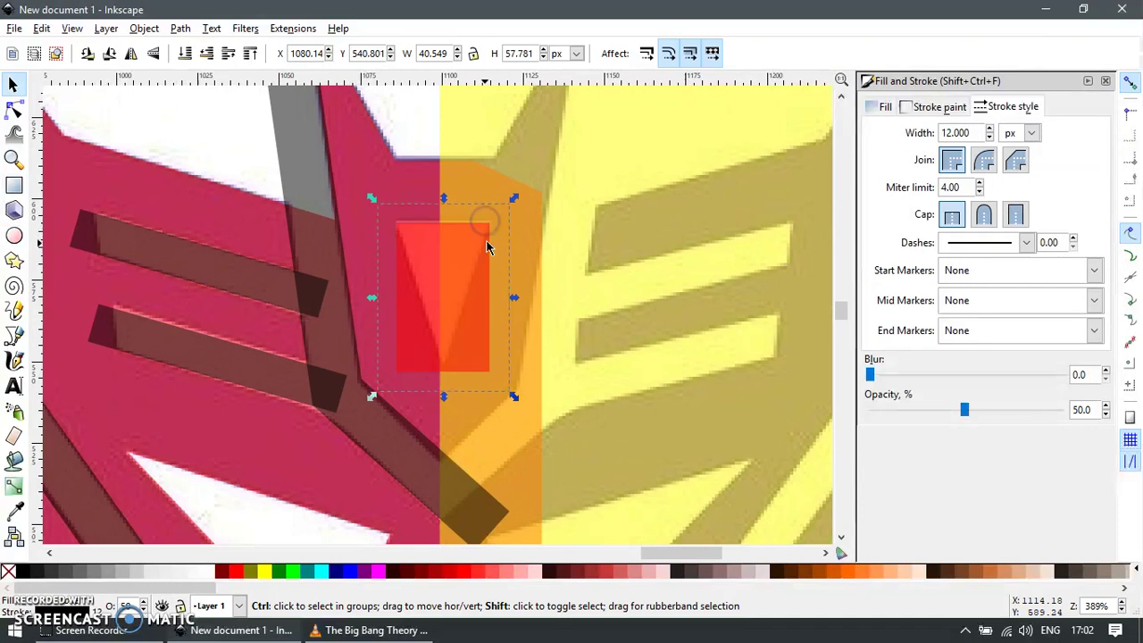
pyautogui.press('n')
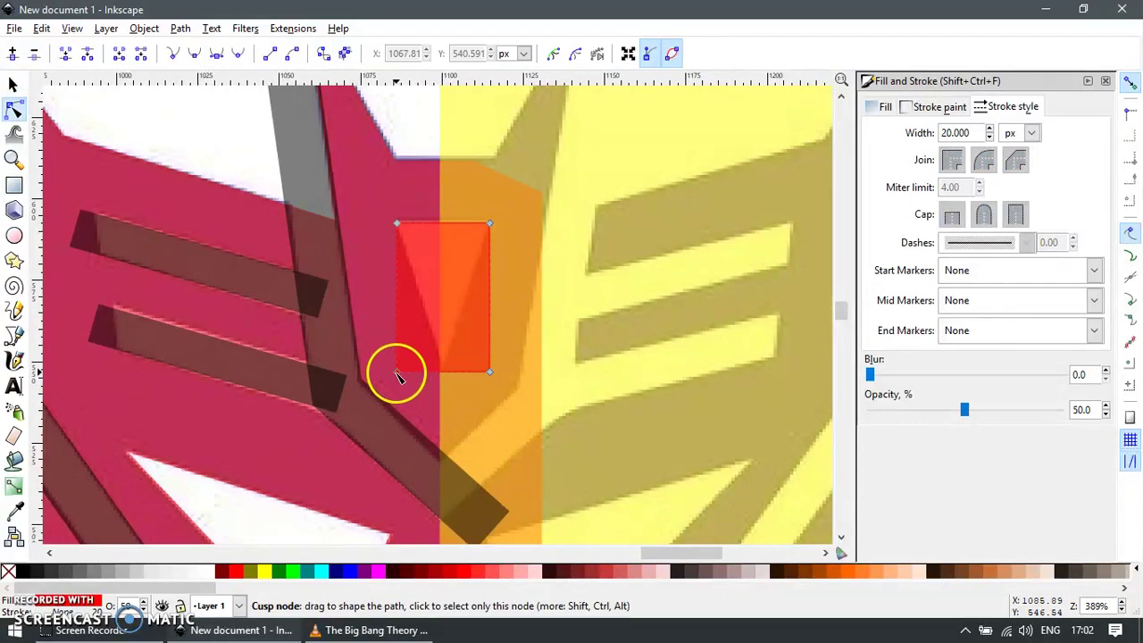
pyautogui.moveTo(397, 373); pyautogui.dragTo(445, 393)
# Subtract the pointed notch shape from the red half with Difference
pyautogui.press('s')
pyautogui.keyDown('shift'); pyautogui.click(375, 256); pyautogui.keyUp('shift')
pyautogui.hotkey('ctrl', '-')
pyautogui.scroll(-3, 378, 253)
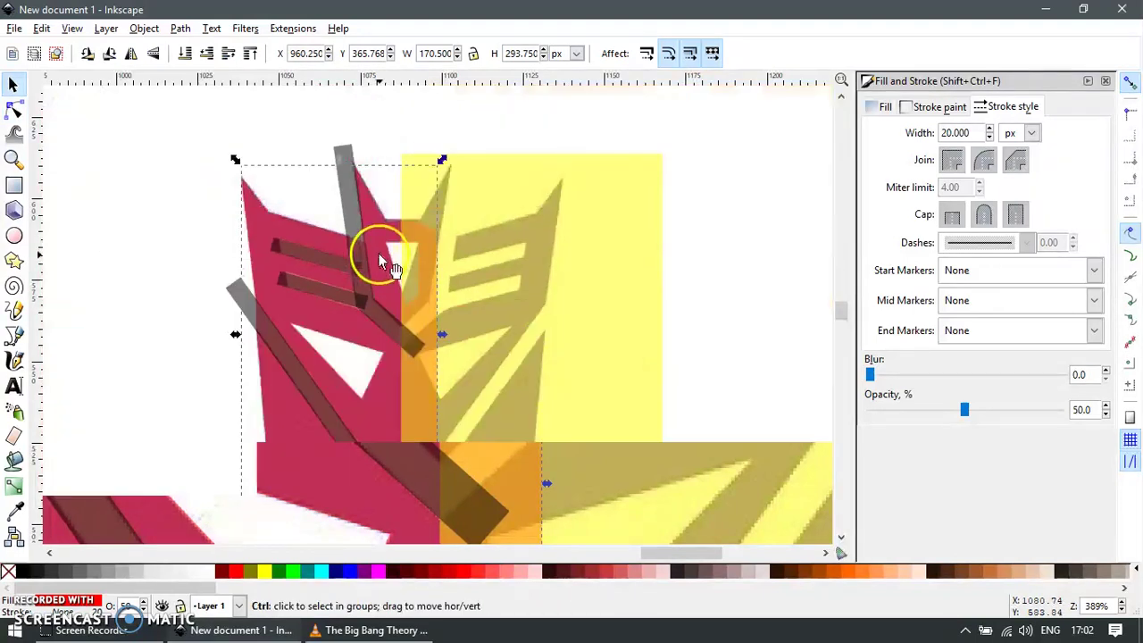
pyautogui.press('Escape')
# Combine the grey bars into one path and subtract them from the red half
pyautogui.click(370, 210)
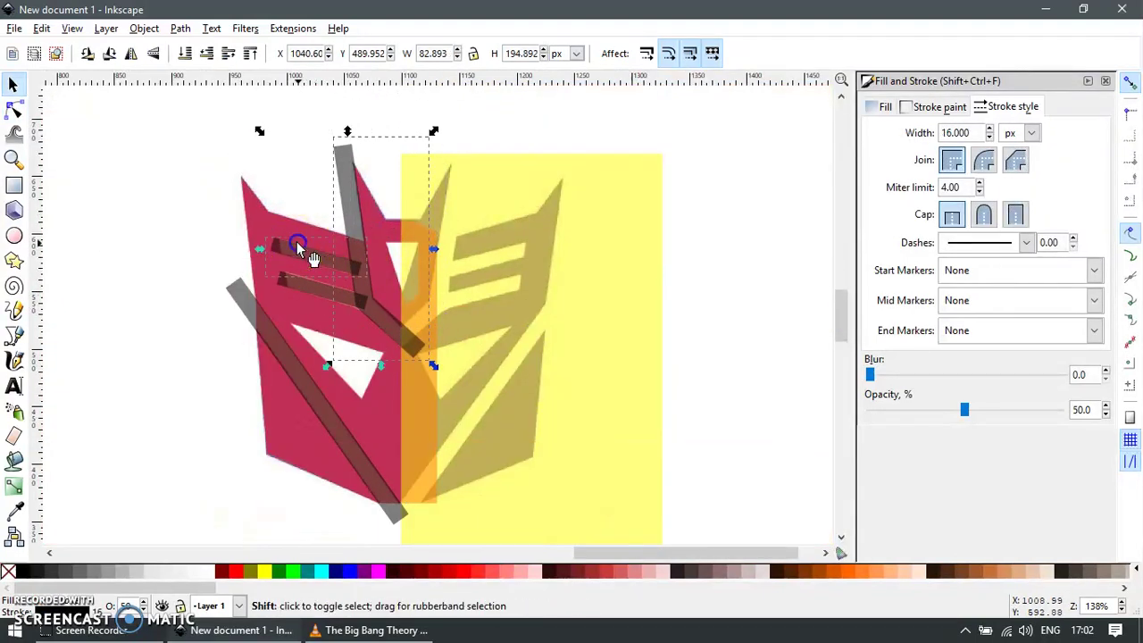
pyautogui.keyDown('shift'); pyautogui.click(276, 334); pyautogui.keyUp('shift')
pyautogui.press('n')
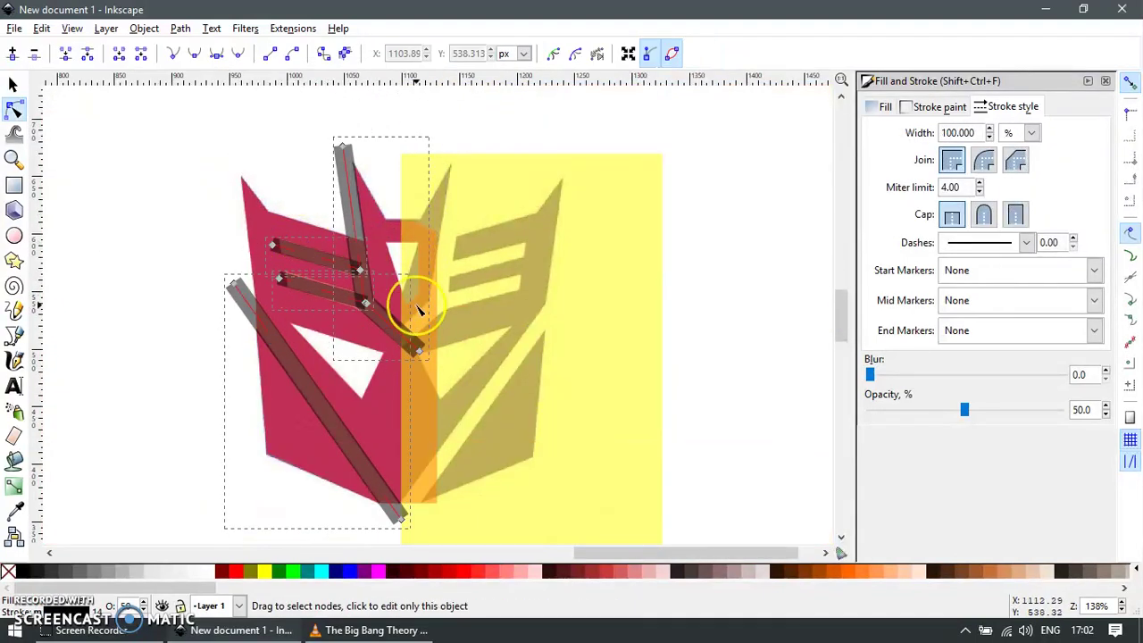
pyautogui.hotkey('ctrl', 'k')
pyautogui.keyDown('shift'); pyautogui.click(310, 321); pyautogui.keyUp('shift')
pyautogui.hotkey('ctrl', '-')
# Draw a triangular trimming shape at the upper-left stripe ends and cut it from the red half
pyautogui.press('z')
pyautogui.moveTo(242, 204); pyautogui.dragTo(335, 339)
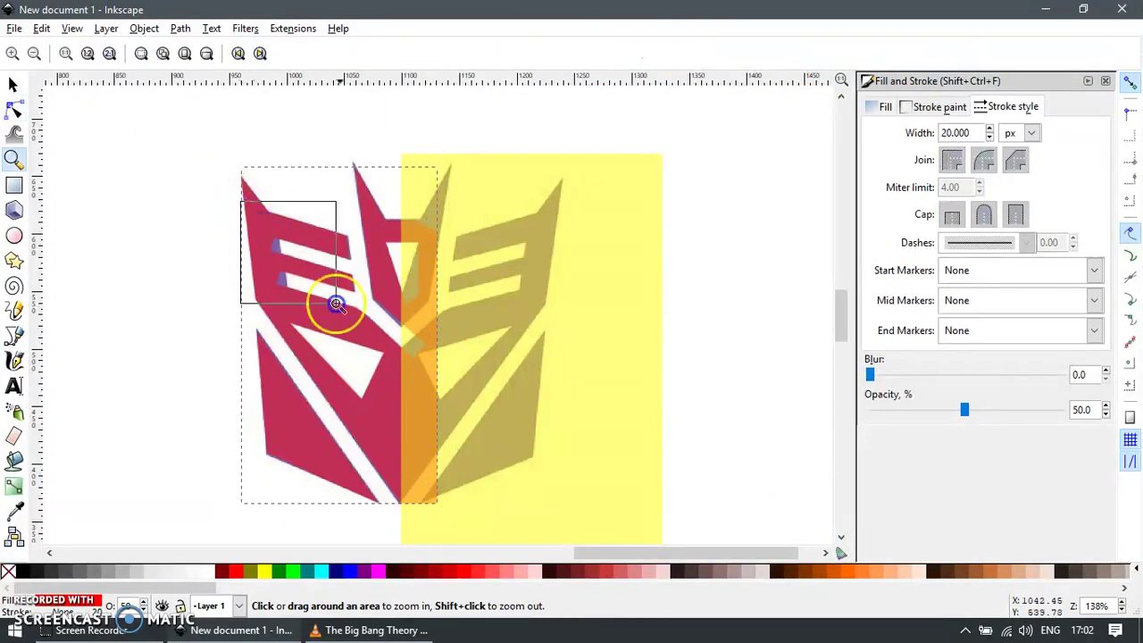
pyautogui.press('b')
pyautogui.click(412, 419)
pyautogui.click(338, 408)
pyautogui.doubleClick(306, 232)
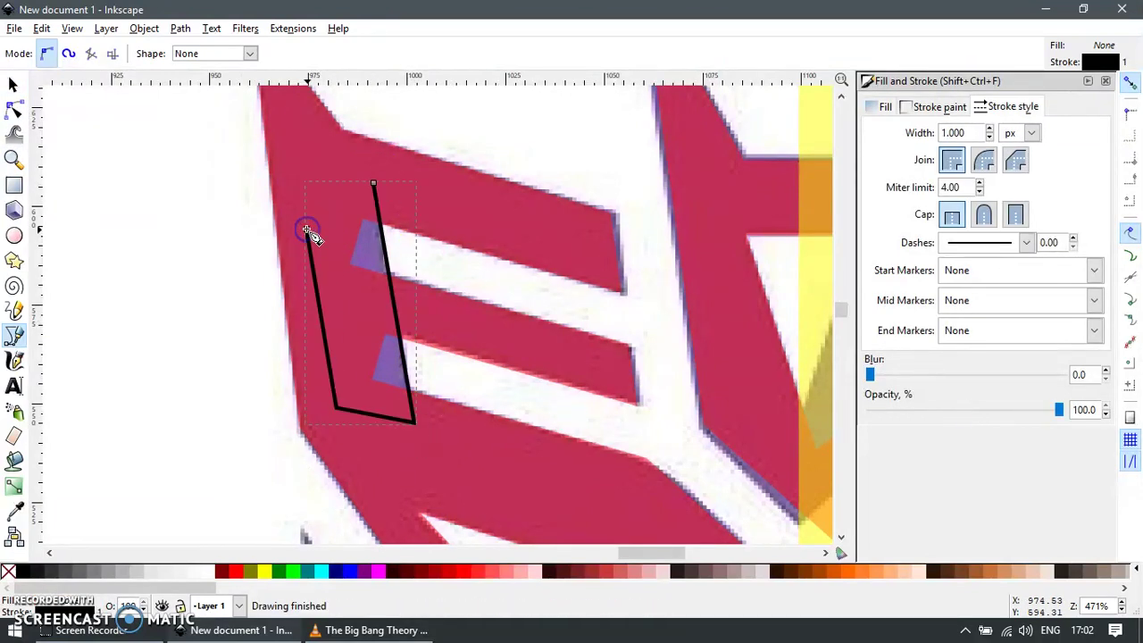
pyautogui.press('s')
pyautogui.keyDown('shift'); pyautogui.click(491, 231); pyautogui.keyUp('shift')
pyautogui.hotkey('ctrl', '-')
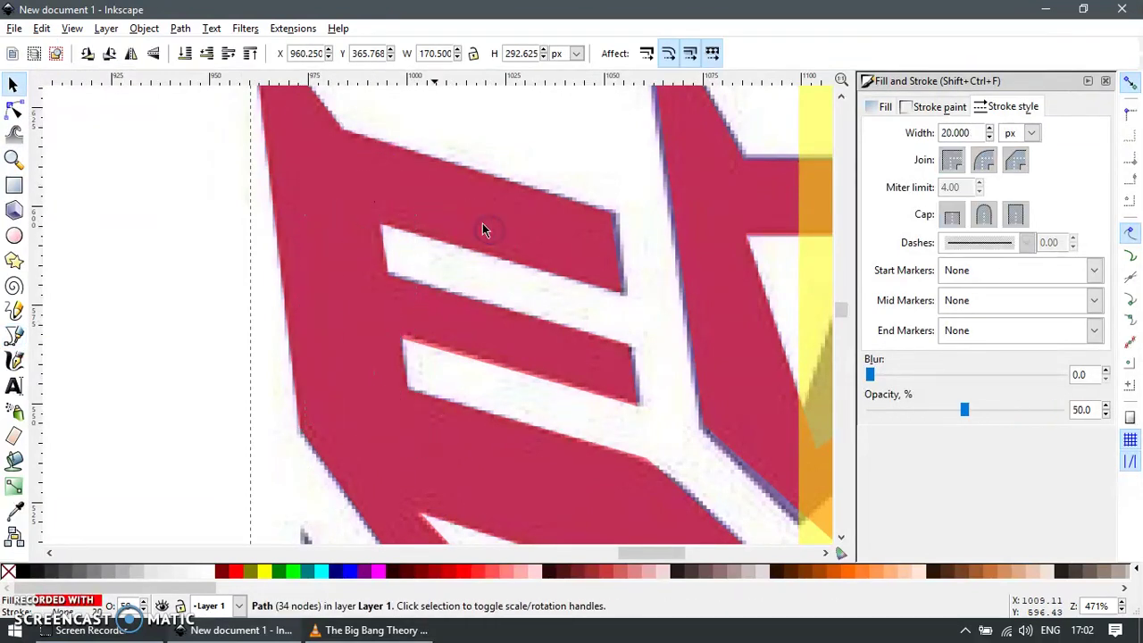
pyautogui.press('5')
pyautogui.click(321, 230)
pyautogui.click(540, 230)
# Cut away the yellow overlay, then flip a copy of the left half and align it alongside
pyautogui.keyDown('shift'); pyautogui.click(416, 202); pyautogui.keyUp('shift')
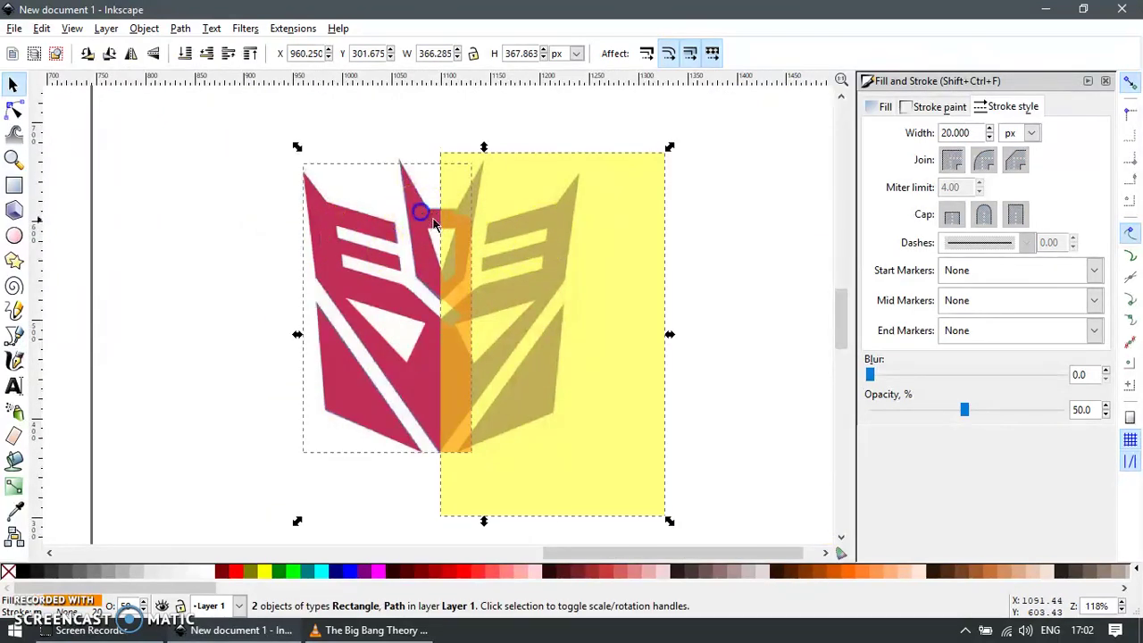
pyautogui.hotkey('ctrl', '-')
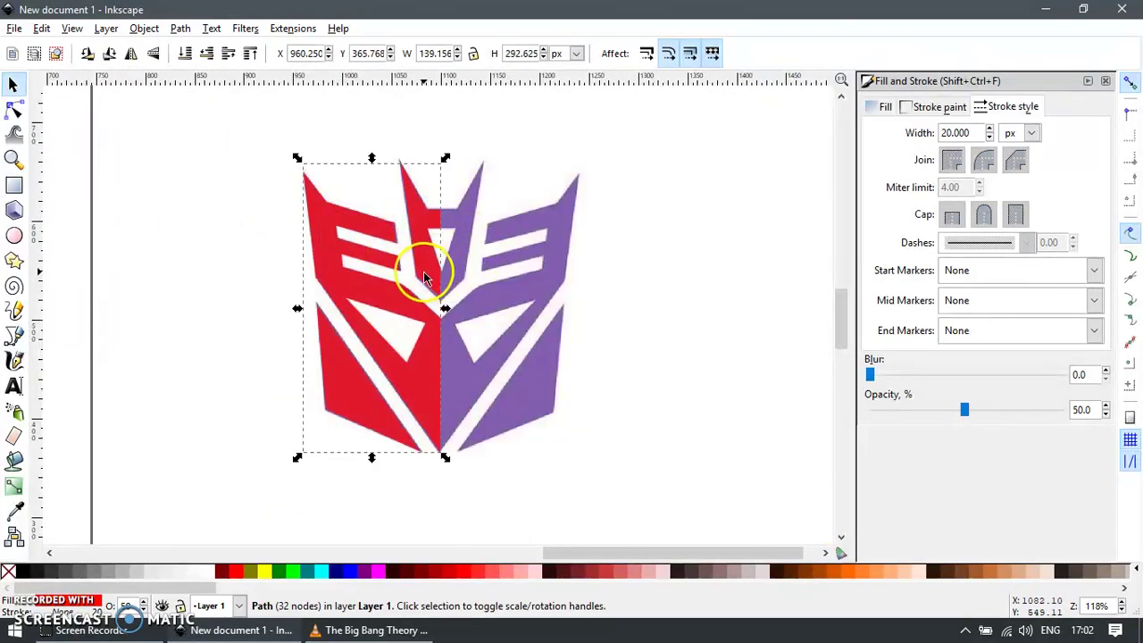
pyautogui.moveTo(423, 272); pyautogui.dragTo(703, 275)
pyautogui.press('h')
pyautogui.keyDown('shift'); pyautogui.click(434, 247); pyautogui.keyUp('shift')
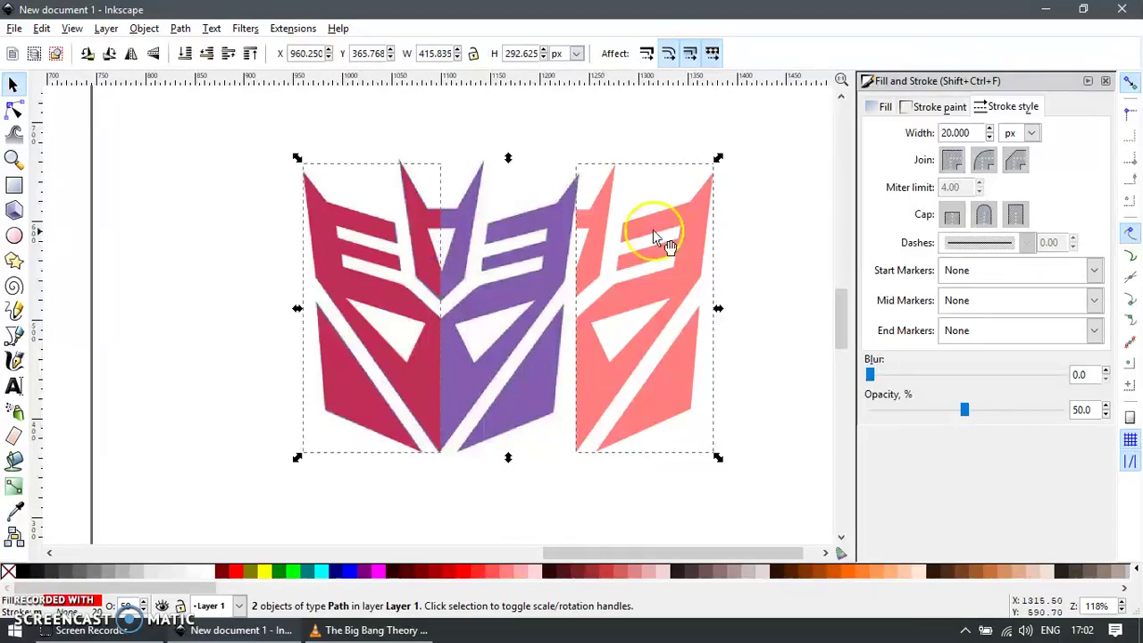
pyautogui.hotkey('shift', 'ctrl', 'a')
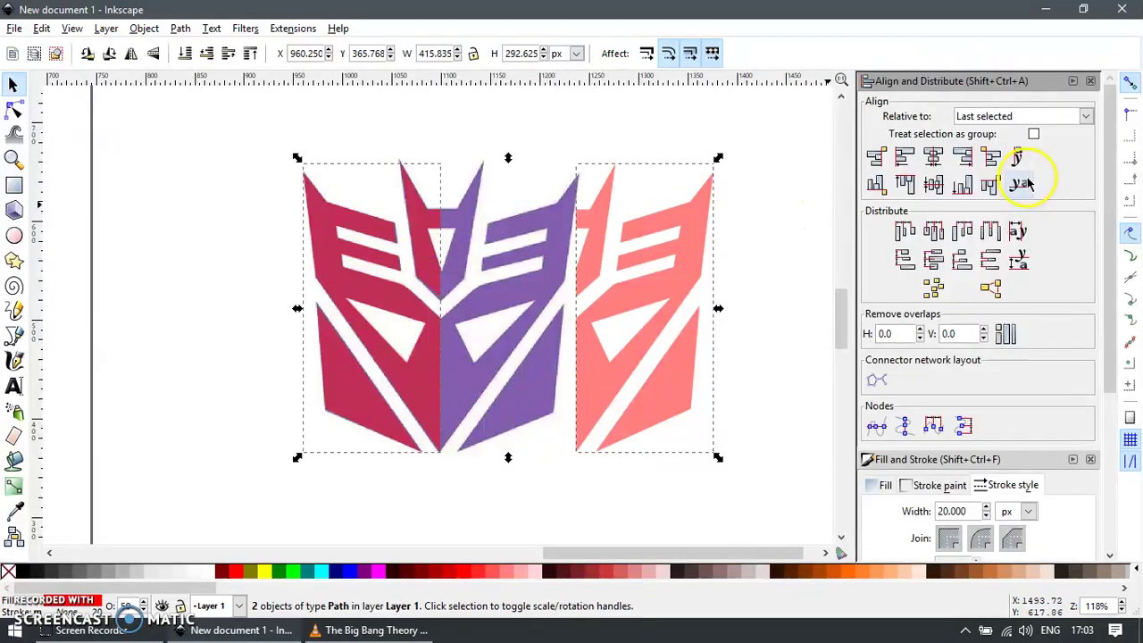
pyautogui.click(962, 157)
pyautogui.click(735, 146)
# Lower the mirrored half in stacking order and move the purple reference logo to the right
pyautogui.click(551, 263)
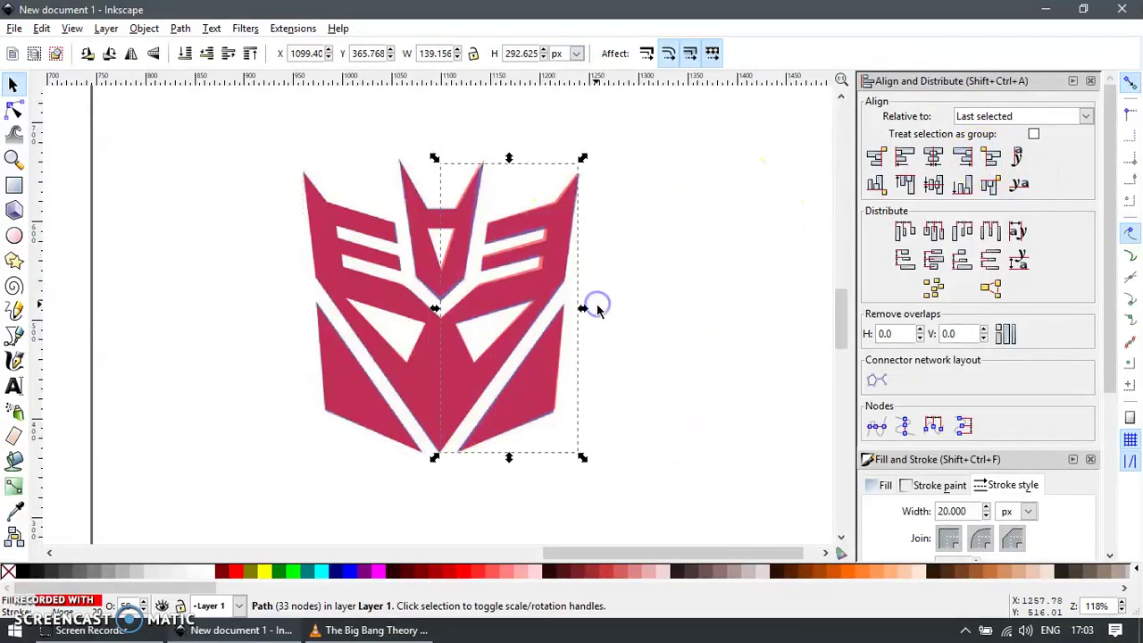
pyautogui.press('pagedown')
pyautogui.click(581, 309)
pyautogui.scroll(-2, 486, 306)
pyautogui.moveTo(487, 306); pyautogui.dragTo(721, 313)
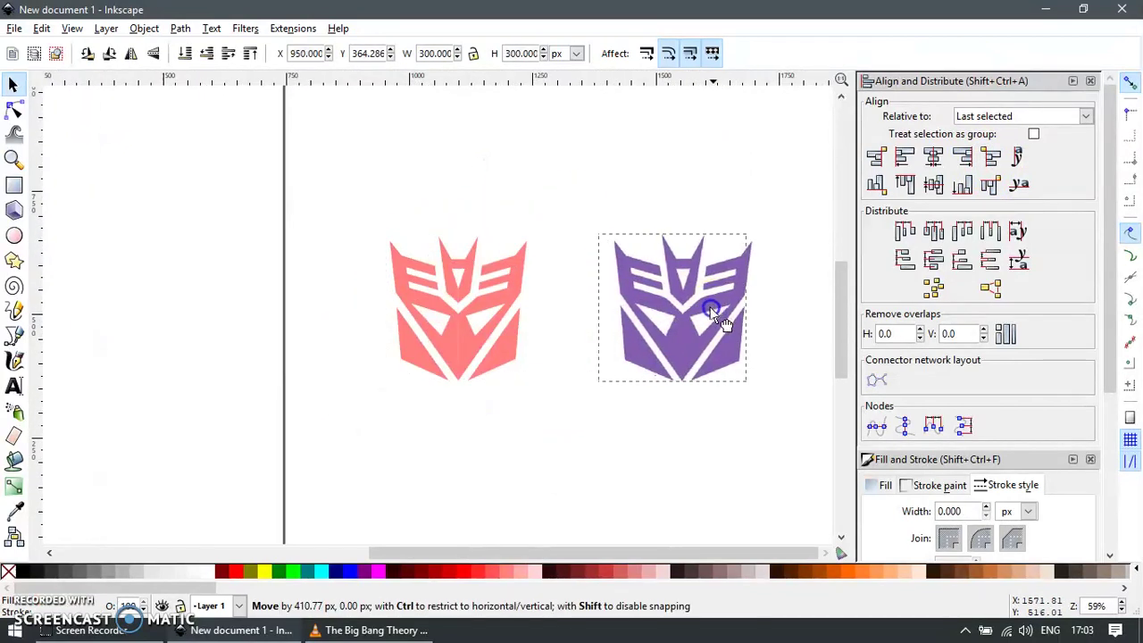
pyautogui.moveTo(560, 200); pyautogui.dragTo(342, 451)
pyautogui.press('F12')
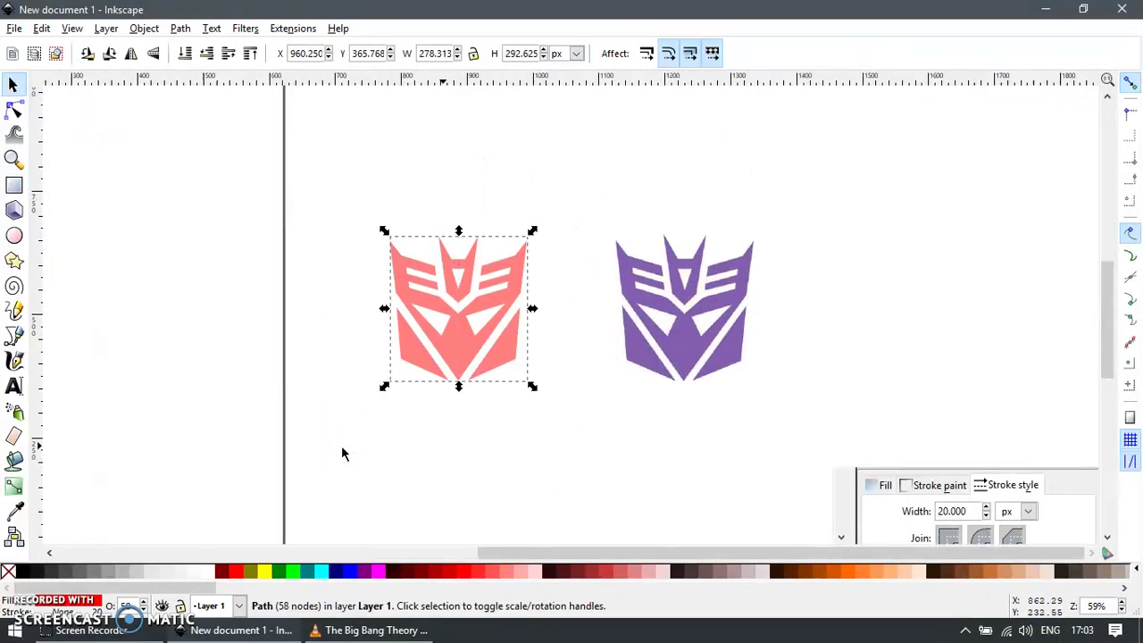
pyautogui.press('Escape')
pyautogui.scroll(-2, 544, 257)
# Draw a large background rectangle near the logos and shift the purple logo further right
pyautogui.press('z')
pyautogui.moveTo(372, 176); pyautogui.dragTo(737, 379)
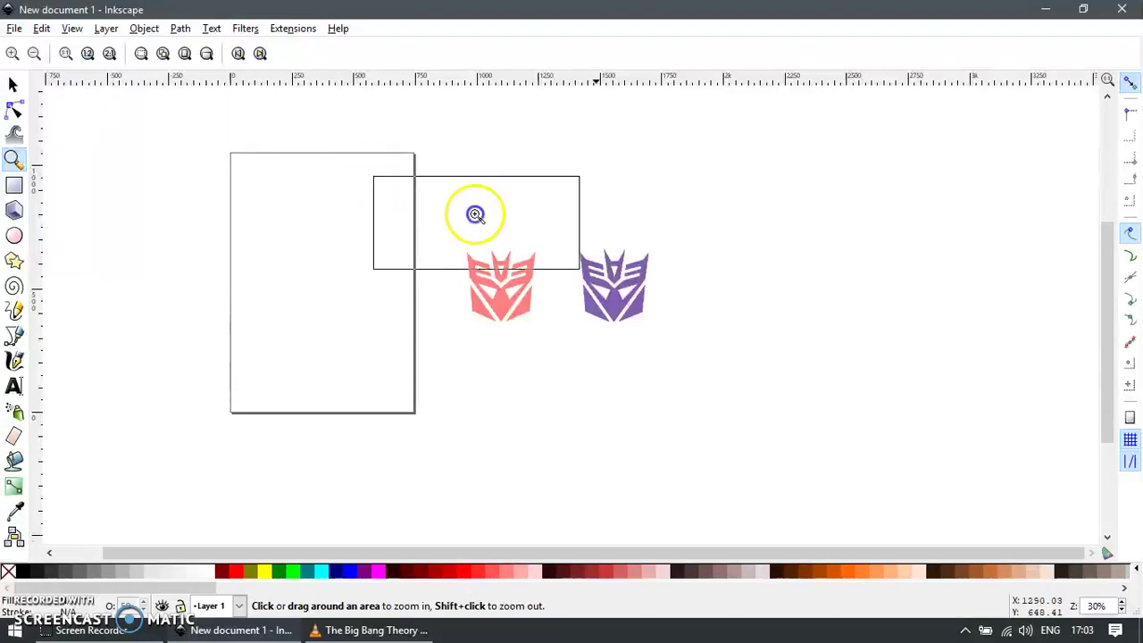
pyautogui.press('e')
pyautogui.press('r')
pyautogui.moveTo(327, 185); pyautogui.dragTo(677, 460)
pyautogui.press('s')
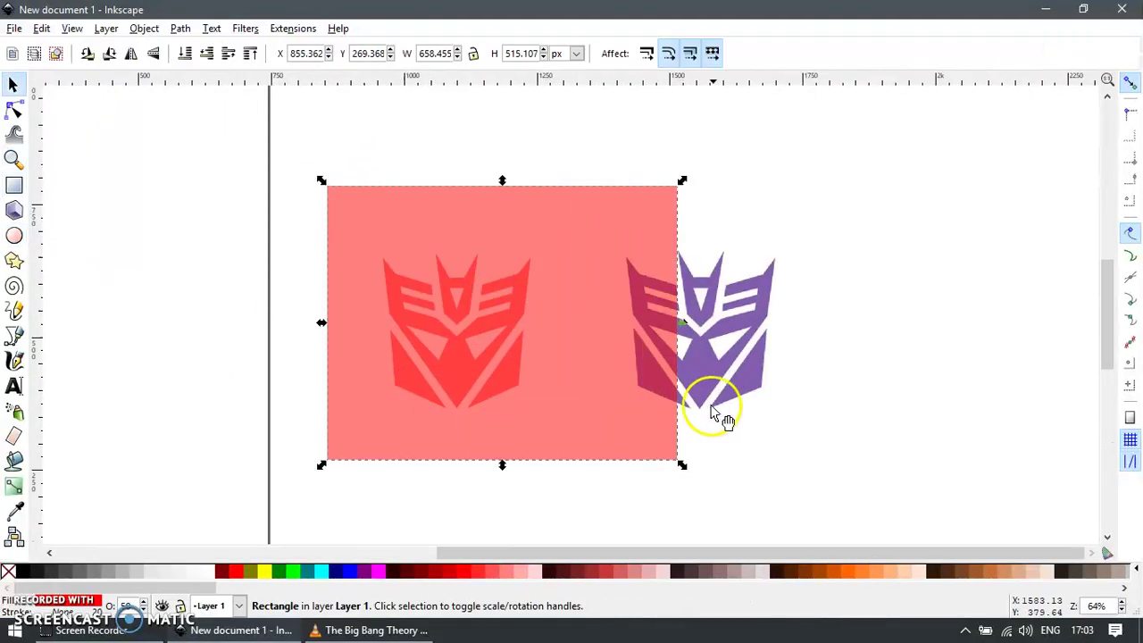
pyautogui.moveTo(714, 414); pyautogui.dragTo(862, 386)
pyautogui.click(596, 372)
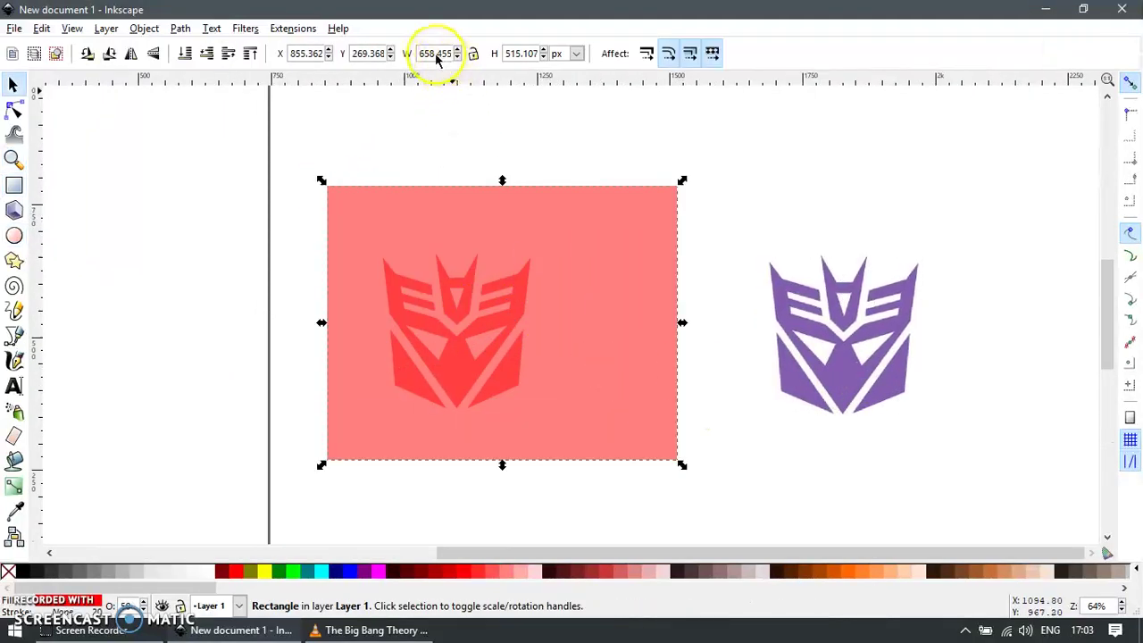
pyautogui.write('600')
# Resize the rectangle to 600 × 400 px and move it up-left over the logo
pyautogui.hotkey('shift', 'Tab')
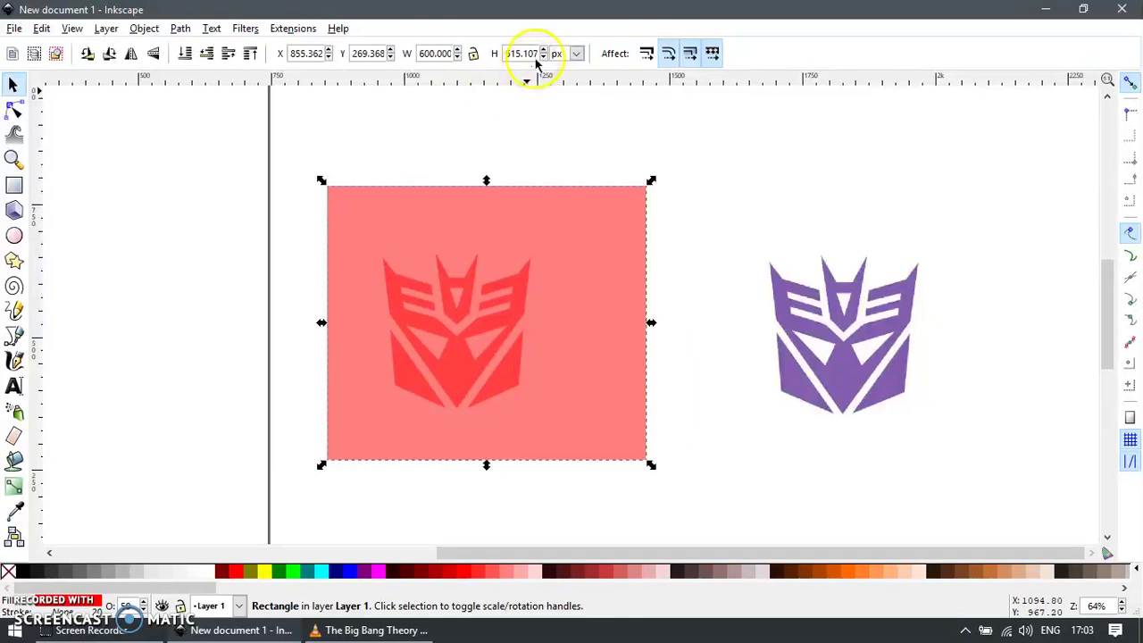
pyautogui.write('400')
pyautogui.press('Return')
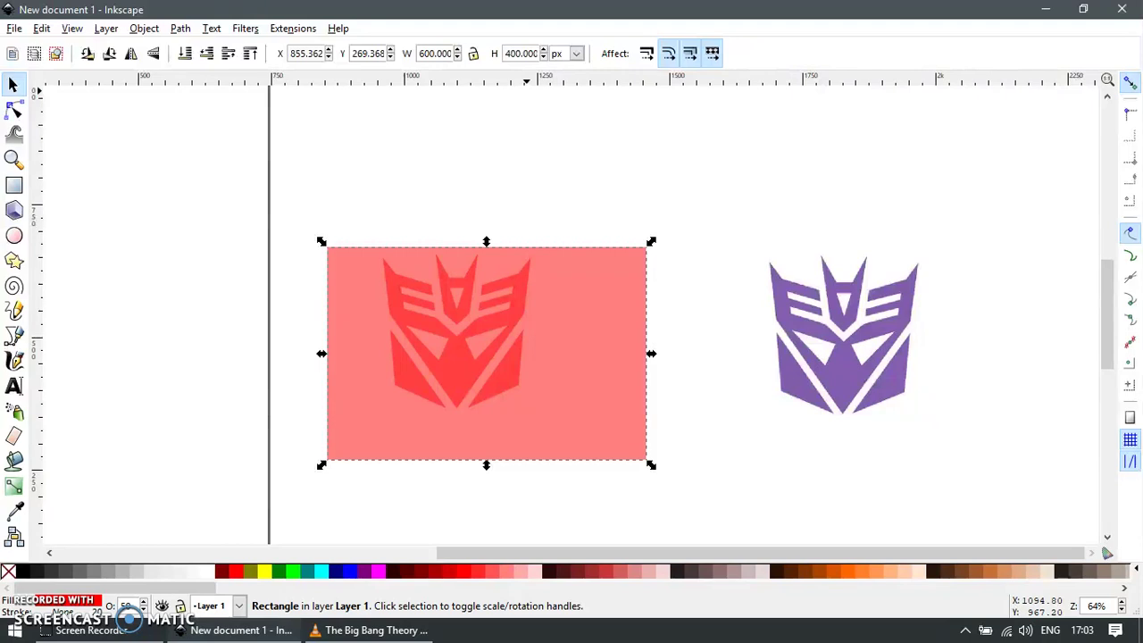
pyautogui.click(522, 173)
pyautogui.moveTo(574, 339); pyautogui.dragTo(557, 316)
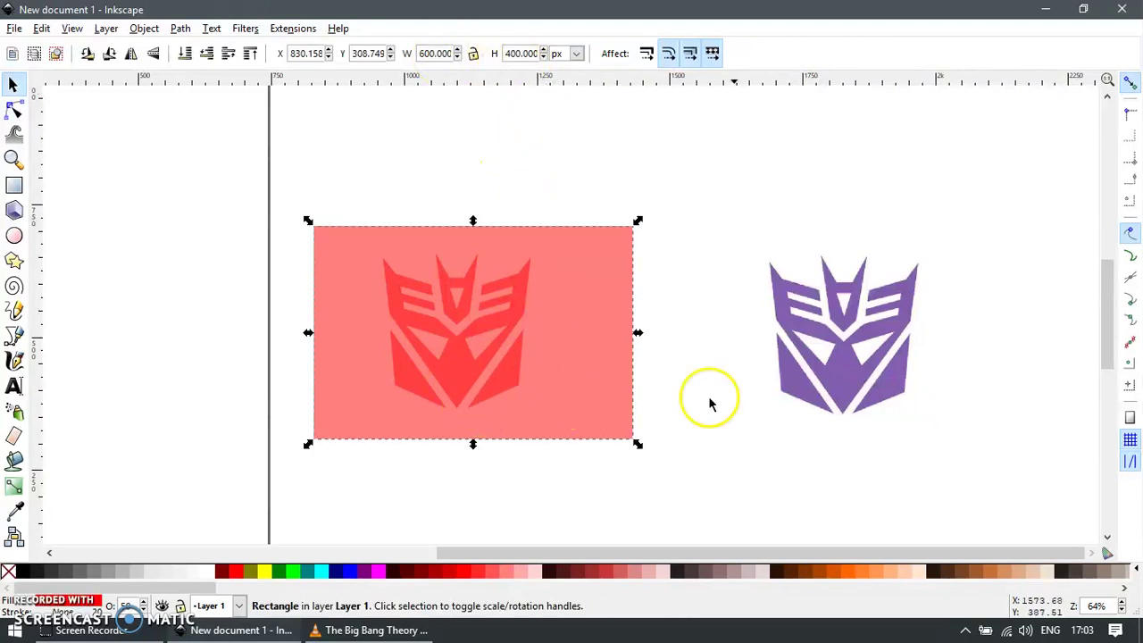
# Lay a diagonal linear gradient on the rectangle, picking the logo's purple for both stops
pyautogui.press('g')
pyautogui.moveTo(604, 420); pyautogui.dragTo(336, 239)
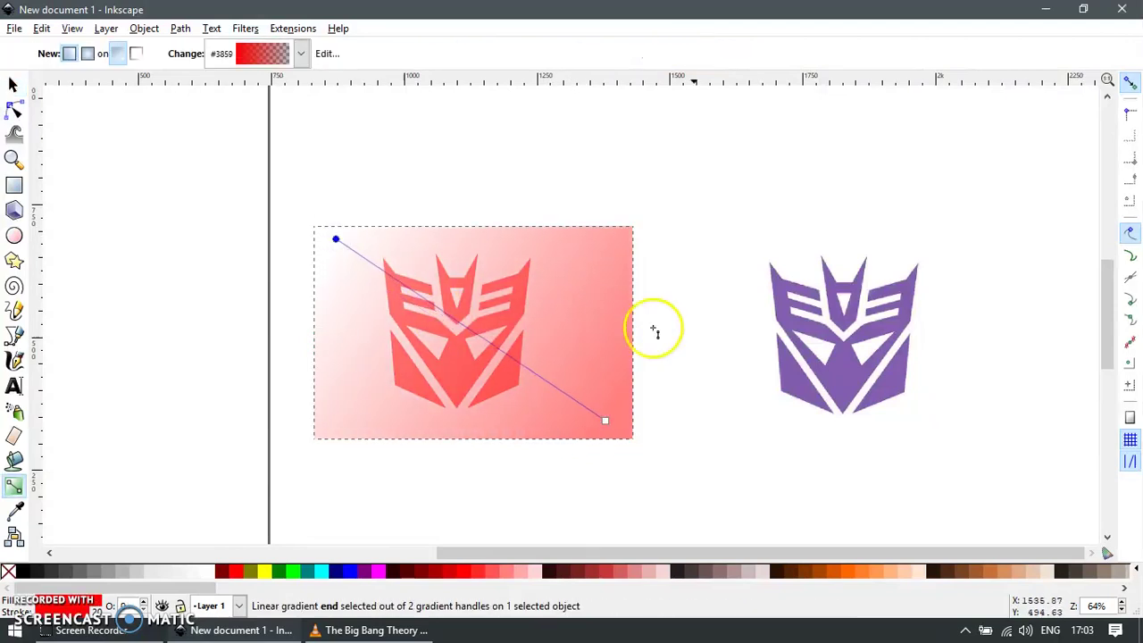
pyautogui.press('d')
pyautogui.click(830, 373)
pyautogui.press('s')
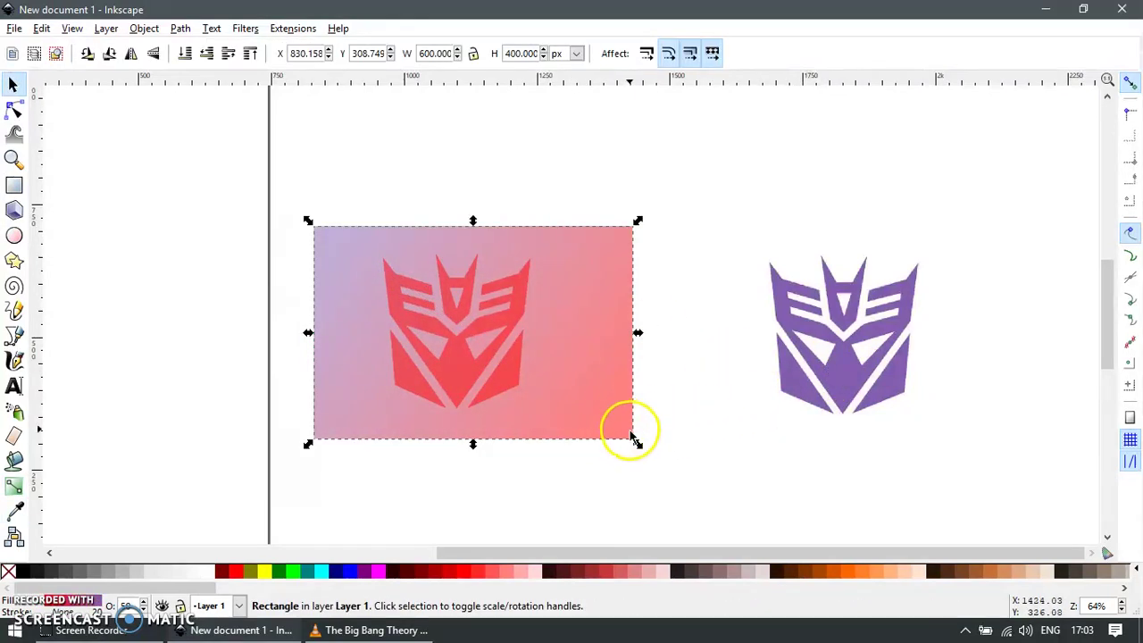
pyautogui.press('g')
pyautogui.click(606, 420)
pyautogui.press('d')
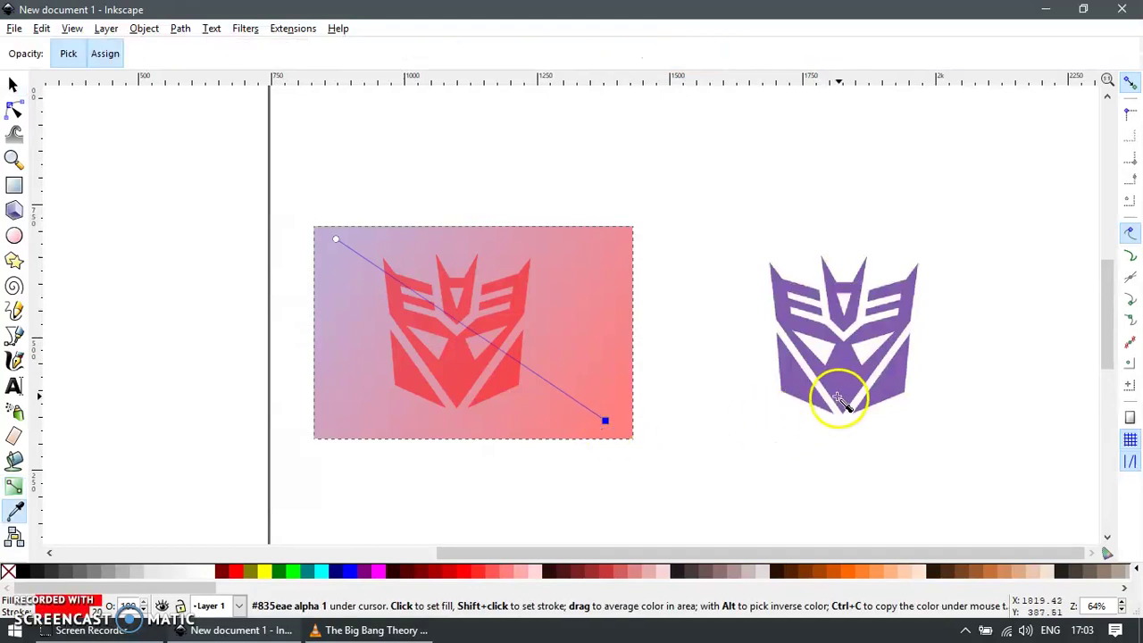
pyautogui.click(837, 397)
pyautogui.press('s')
pyautogui.press('g')
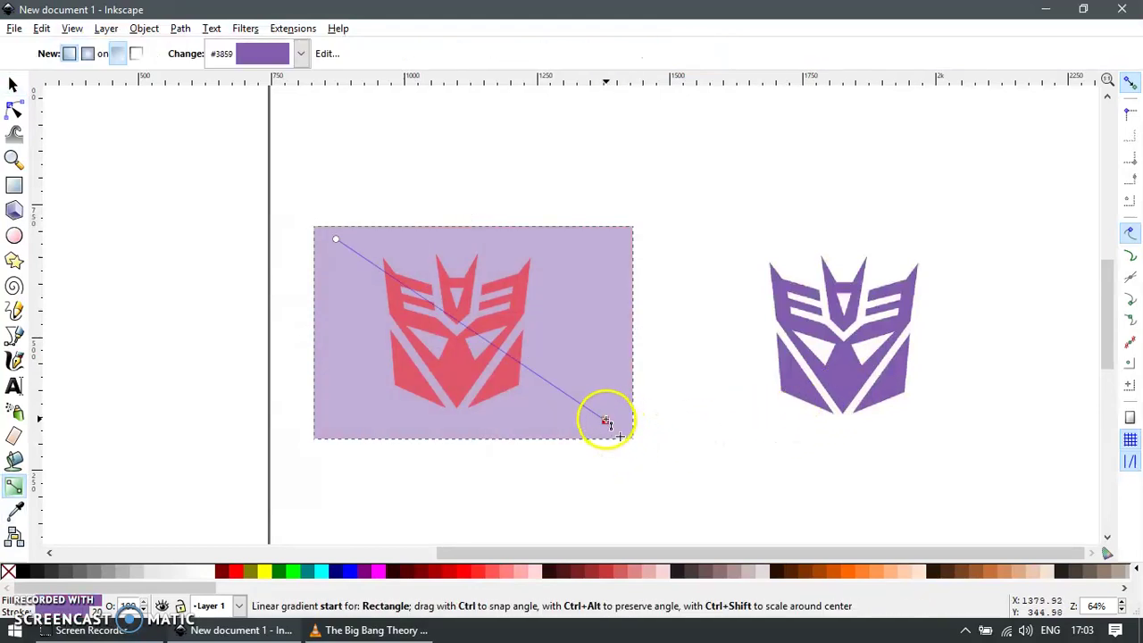
# Darken the gradient's end stop by lowering its HSL lightness in Fill and Stroke
pyautogui.hotkey('ctrl', 'shift', 'f')
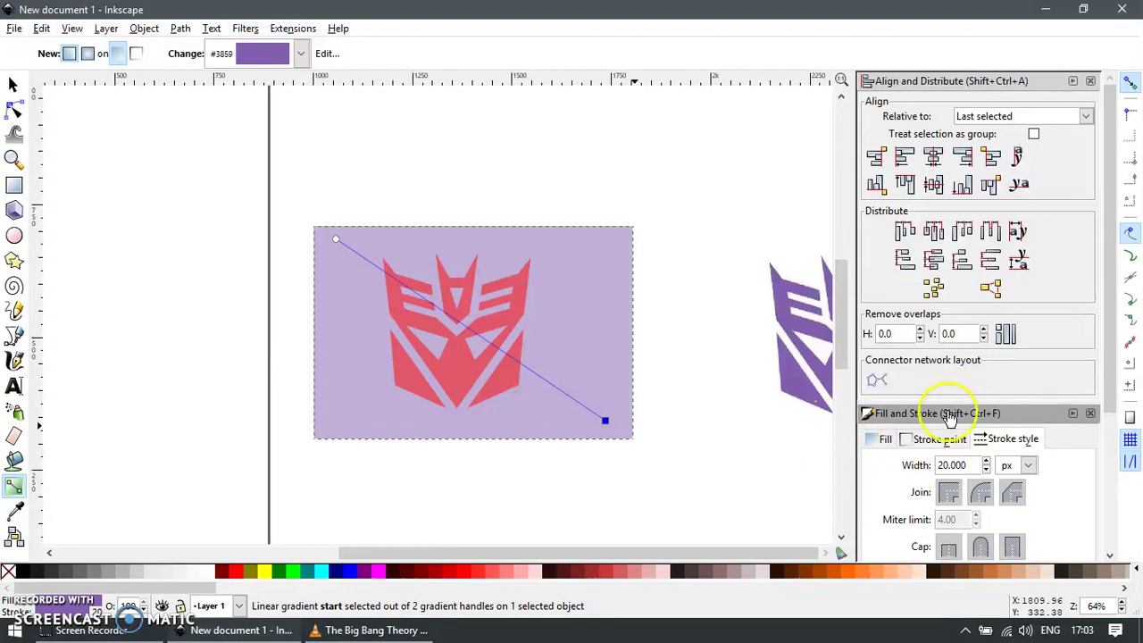
pyautogui.click(884, 444)
pyautogui.scroll(-5, 1120, 429)
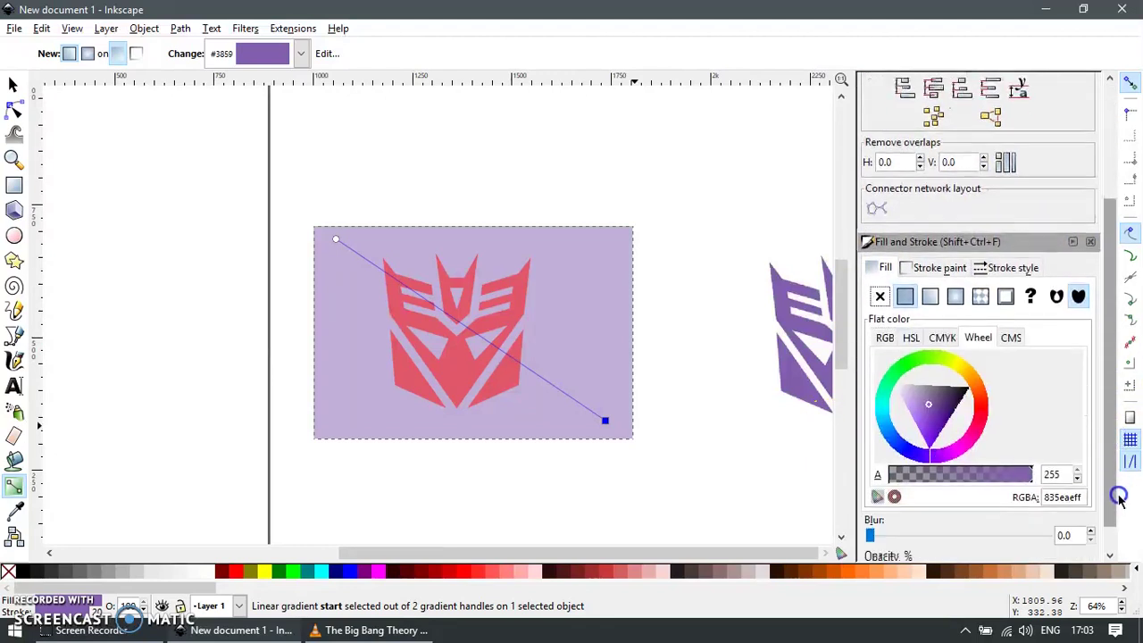
pyautogui.click(912, 321)
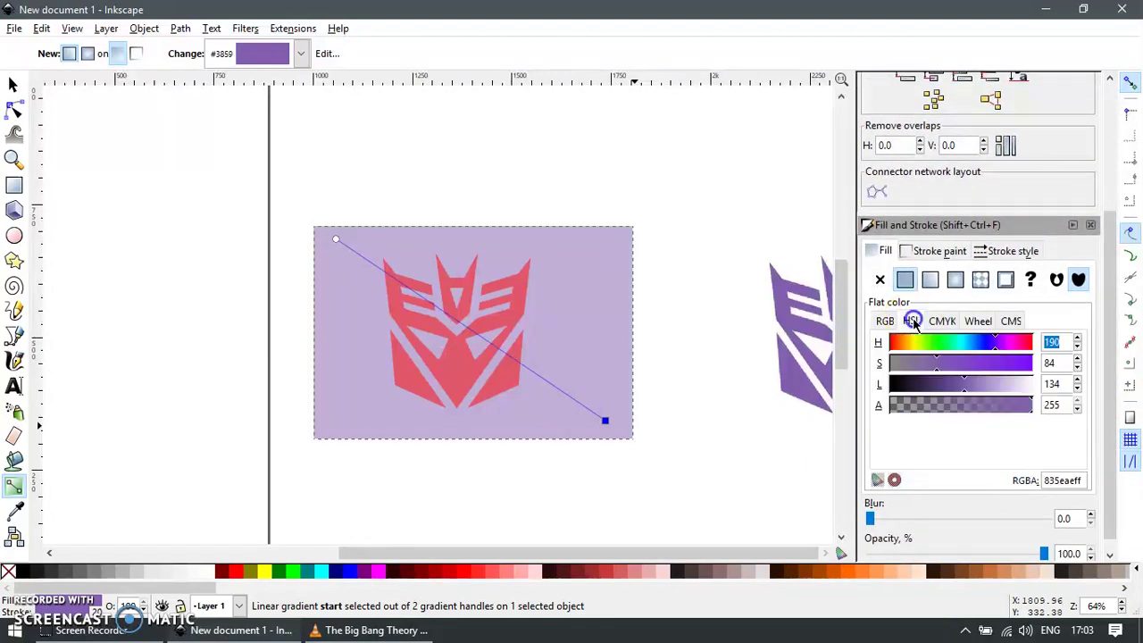
pyautogui.moveTo(962, 393); pyautogui.dragTo(929, 396)
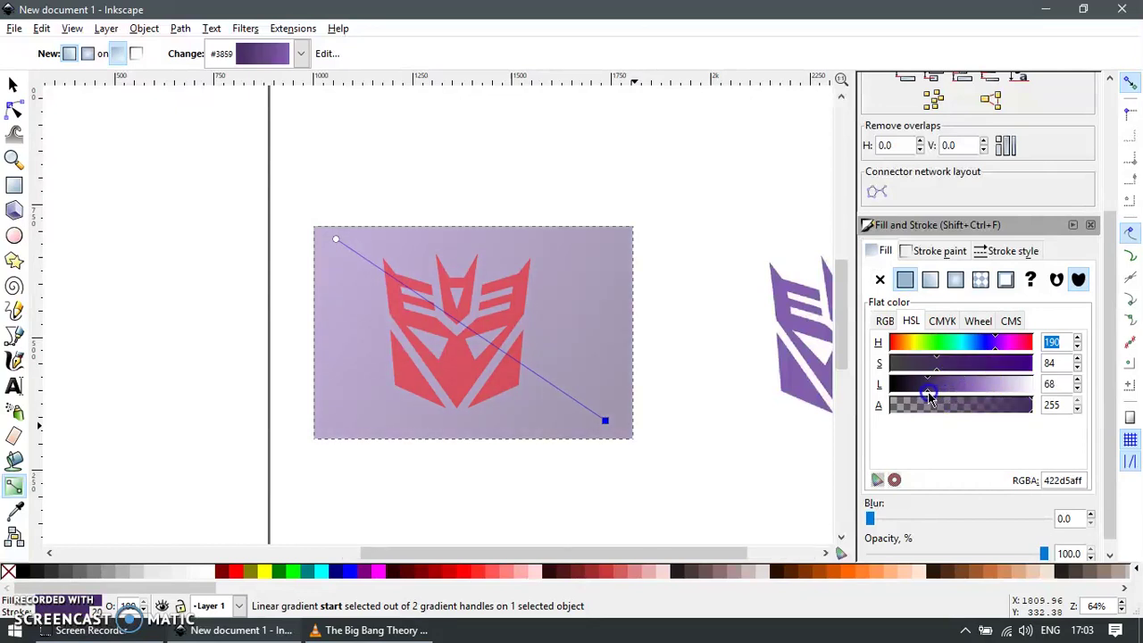
# Set the gradient rectangle's opacity to 100
pyautogui.press('s')
pyautogui.click(620, 439)
pyautogui.press('Tab')
pyautogui.write('100')
pyautogui.press('Return')
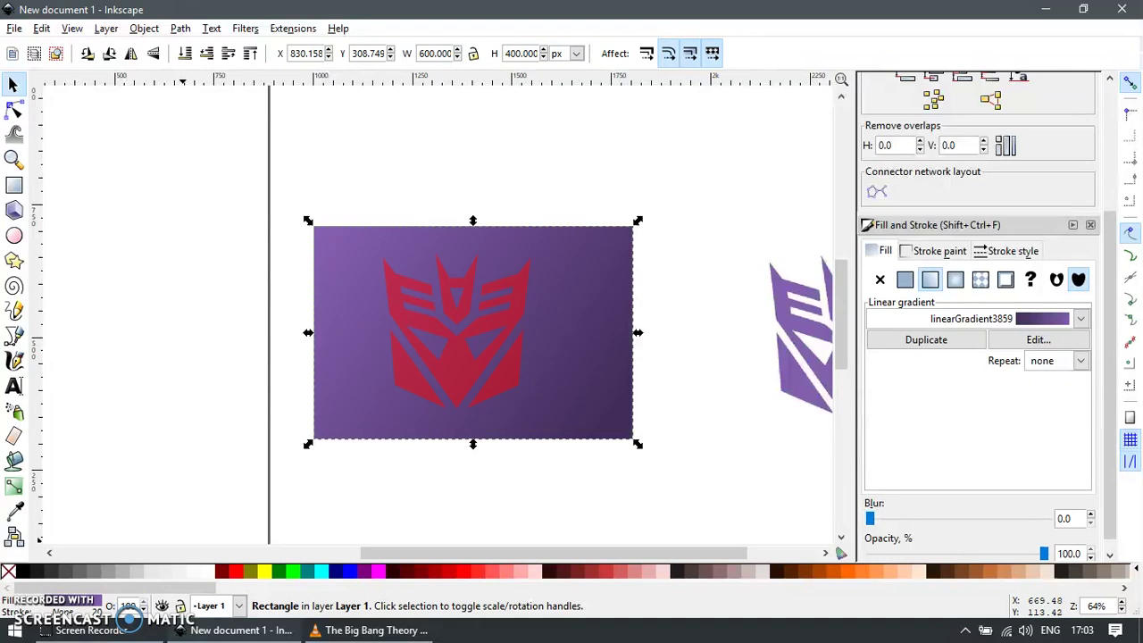
# Fill the emblem white at 100 opacity and scale it down
pyautogui.click(389, 526)
pyautogui.click(445, 395)
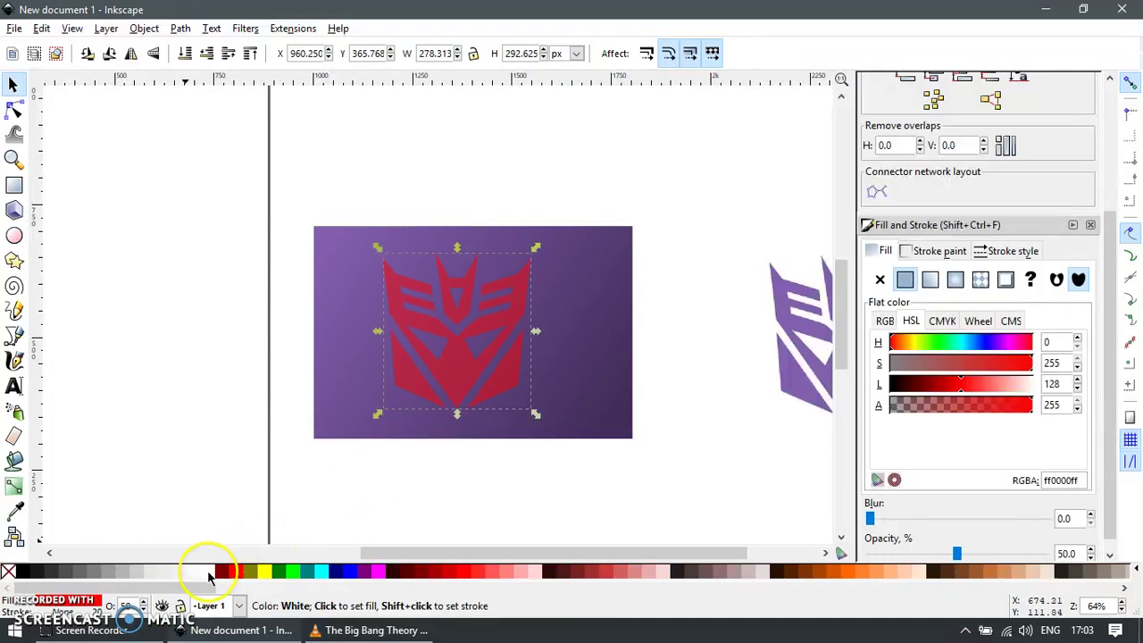
pyautogui.click(201, 572)
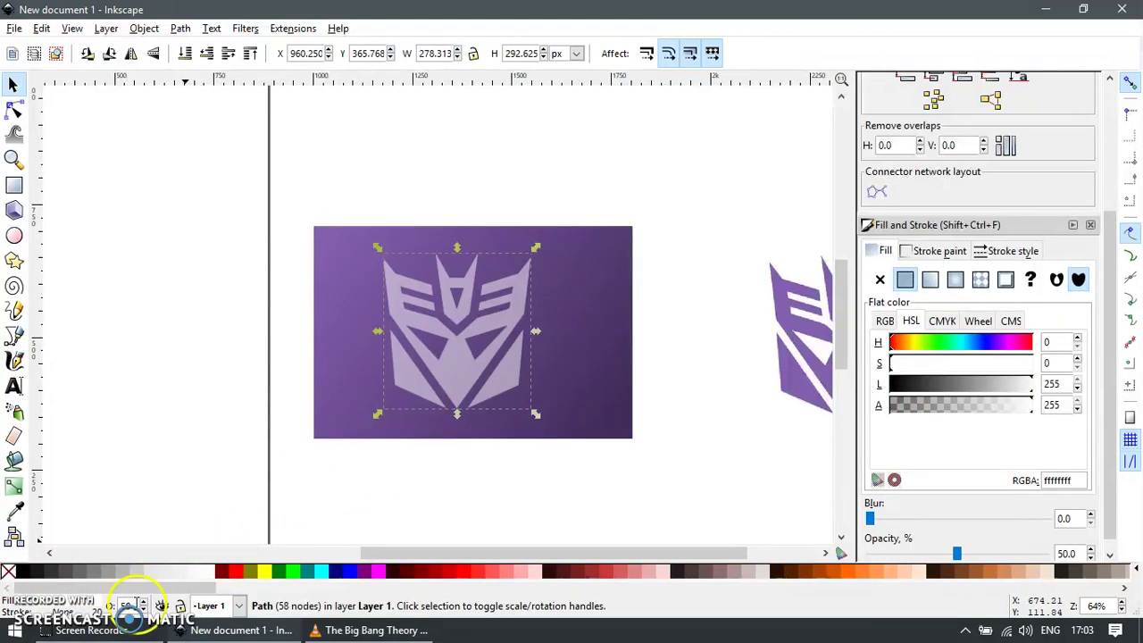
pyautogui.write('100')
pyautogui.press('Return')
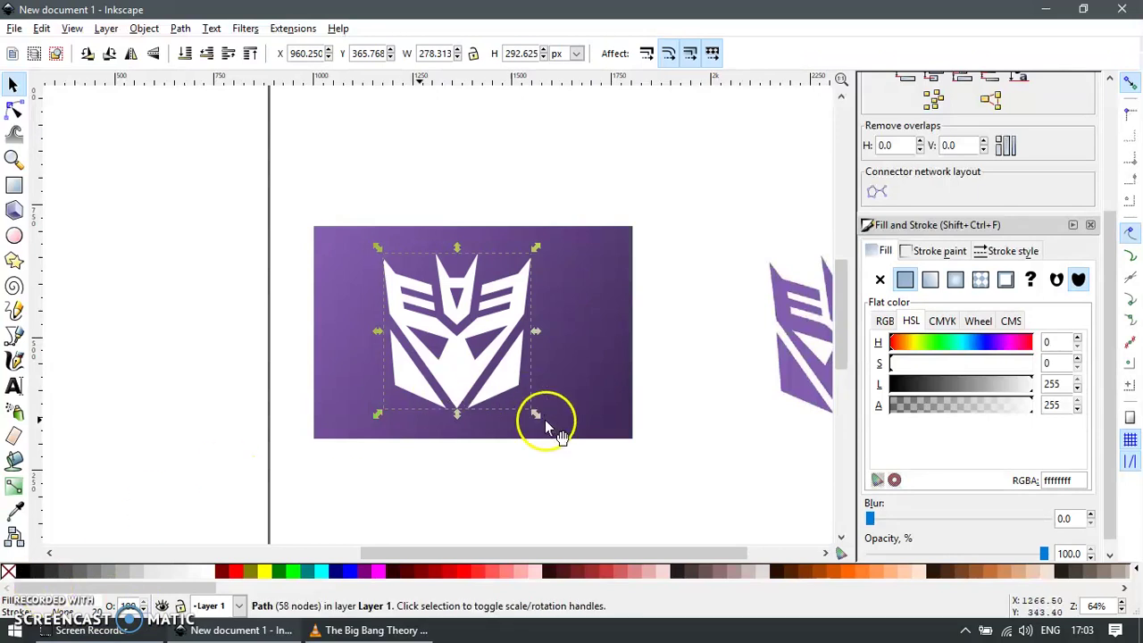
pyautogui.moveTo(535, 417); pyautogui.dragTo(485, 375)
# Centre the emblem horizontally and vertically on the rectangle with Align and Distribute
pyautogui.hotkey('ctrl', 'a')
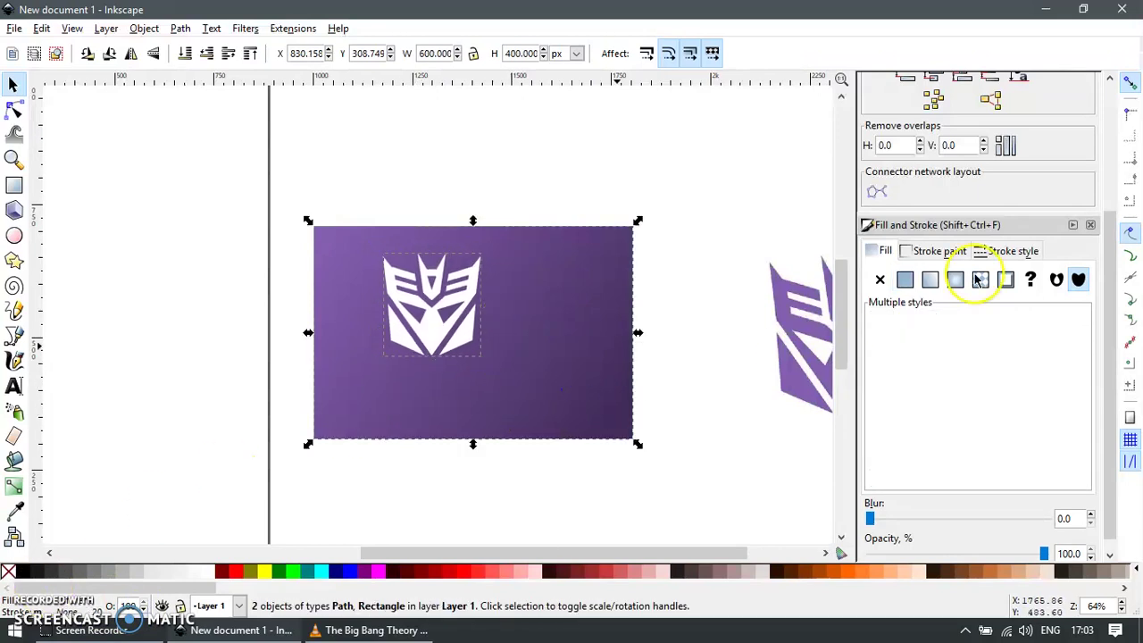
pyautogui.hotkey('ctrl', 'shift', 'a')
pyautogui.click(933, 157)
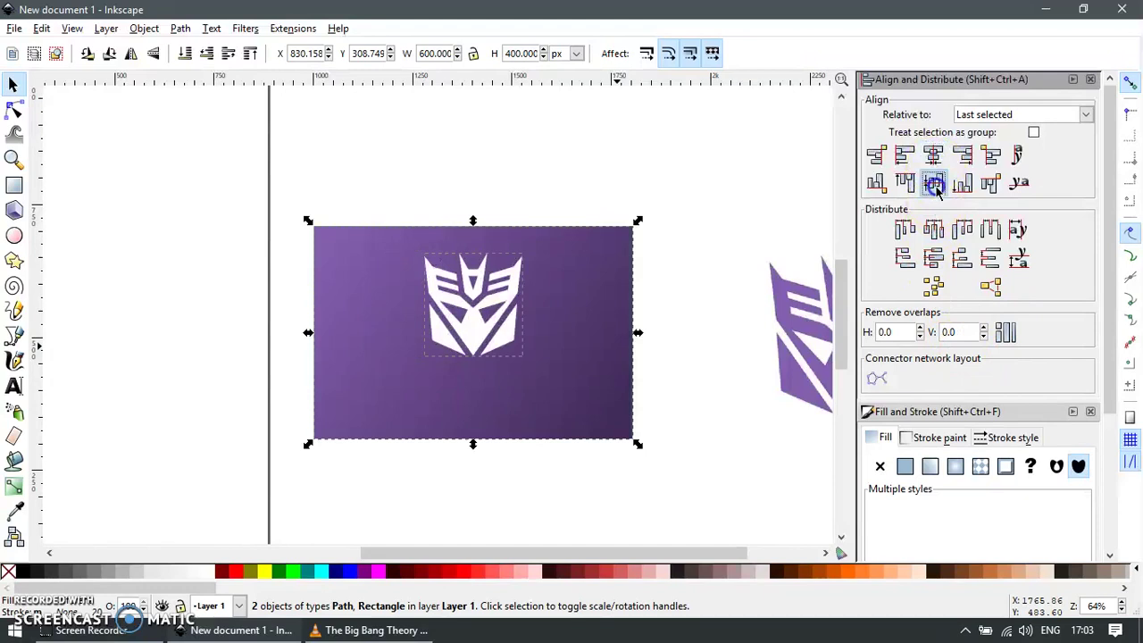
pyautogui.click(933, 183)
pyautogui.press('F12')
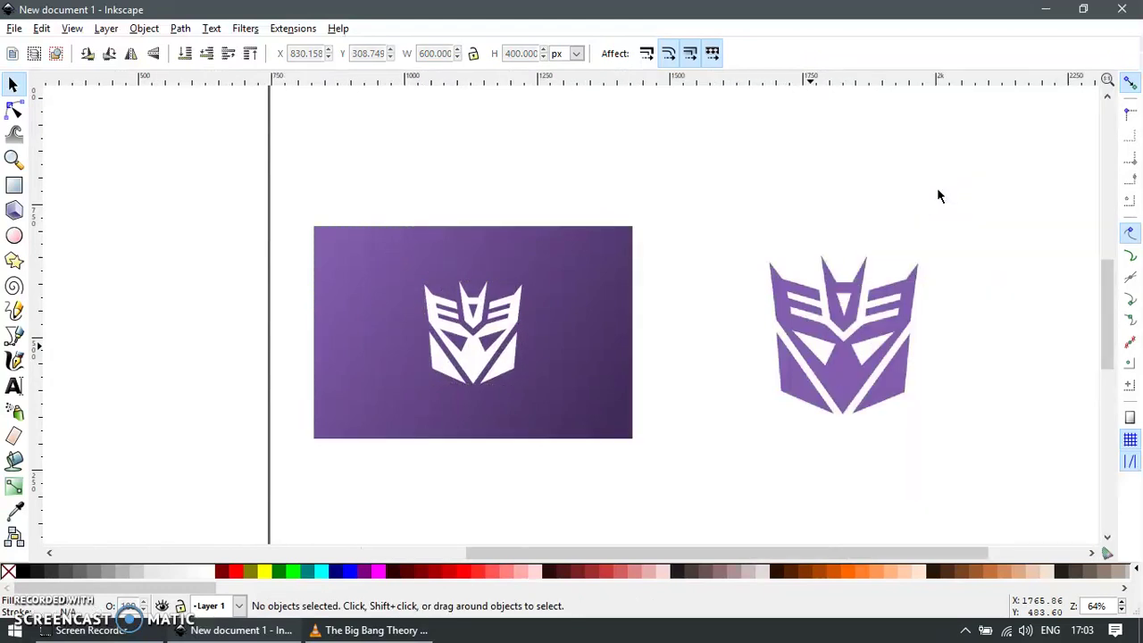
pyautogui.scroll(-2, 800, 249)
pyautogui.click(807, 316)
# Delete the separate purple logo and zoom in on the finished design
pyautogui.press('Delete')
pyautogui.press('z')
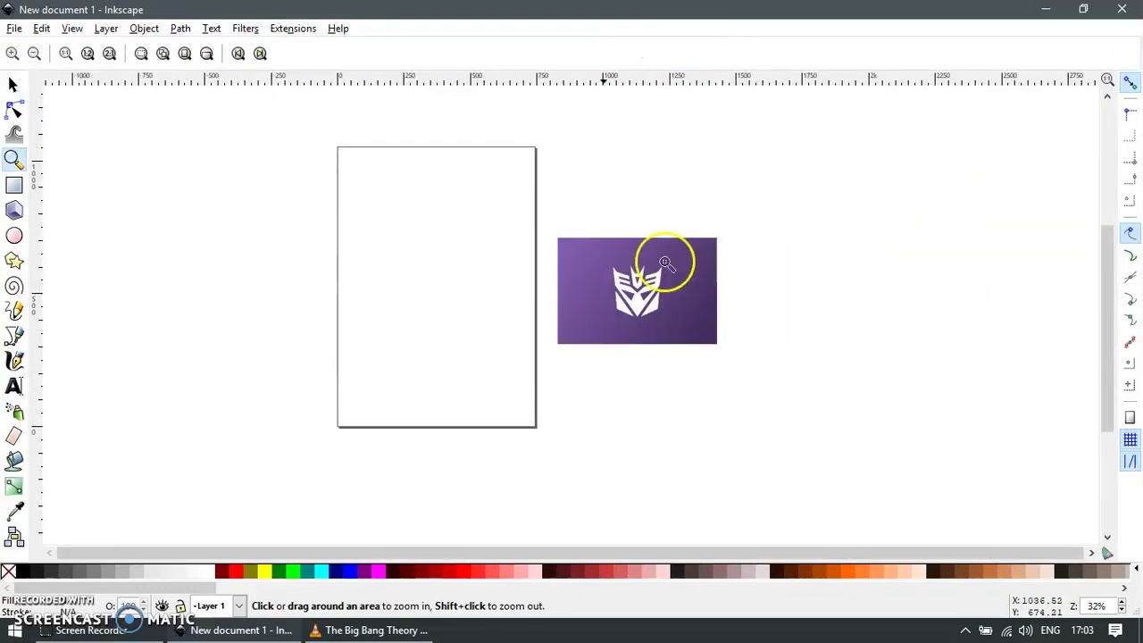
pyautogui.moveTo(523, 219); pyautogui.dragTo(745, 342)
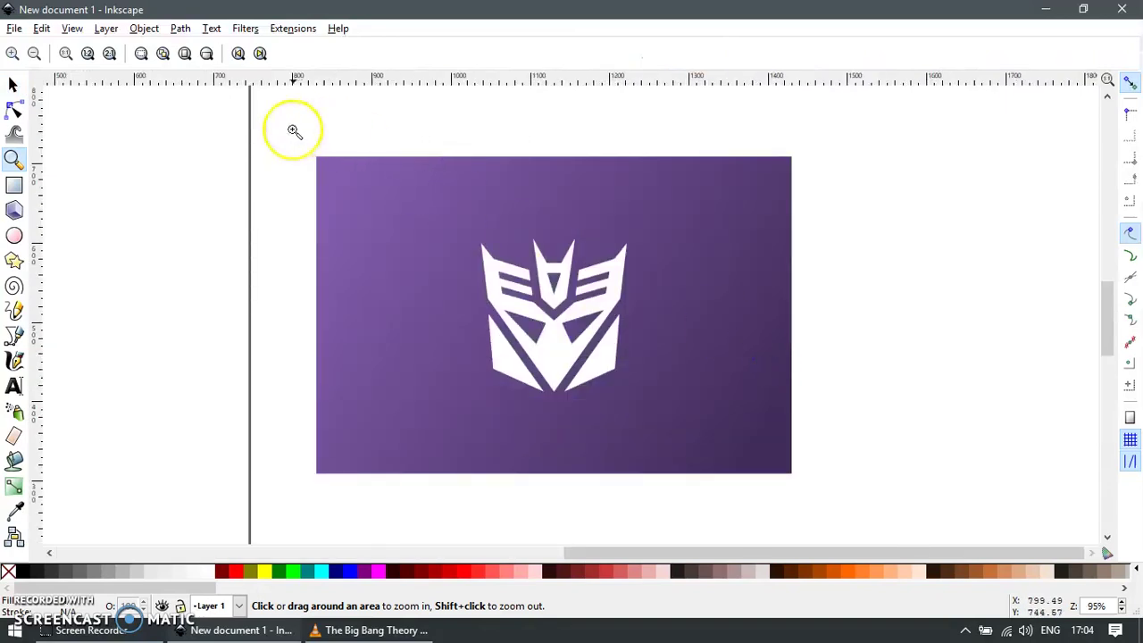
pyautogui.moveTo(309, 146); pyautogui.dragTo(795, 479)
pyautogui.press('s')
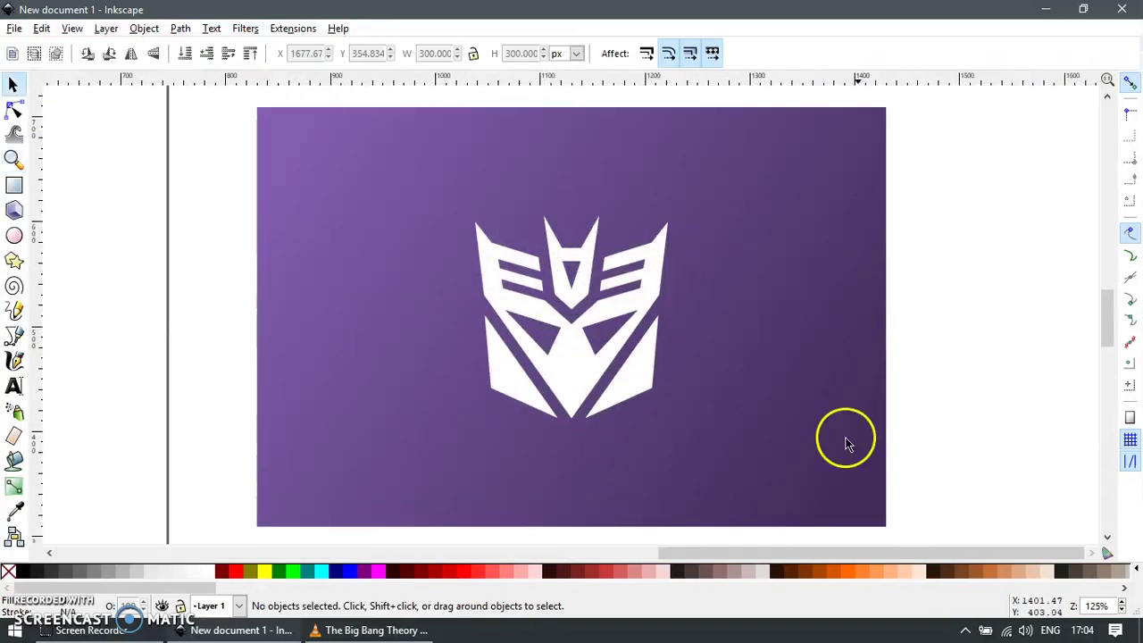
# Open Save As and enter the file name decepticon_result
pyautogui.hotkey('ctrl', 'shift', 's')
pyautogui.write('deceo')
pyautogui.press('BackSpace')
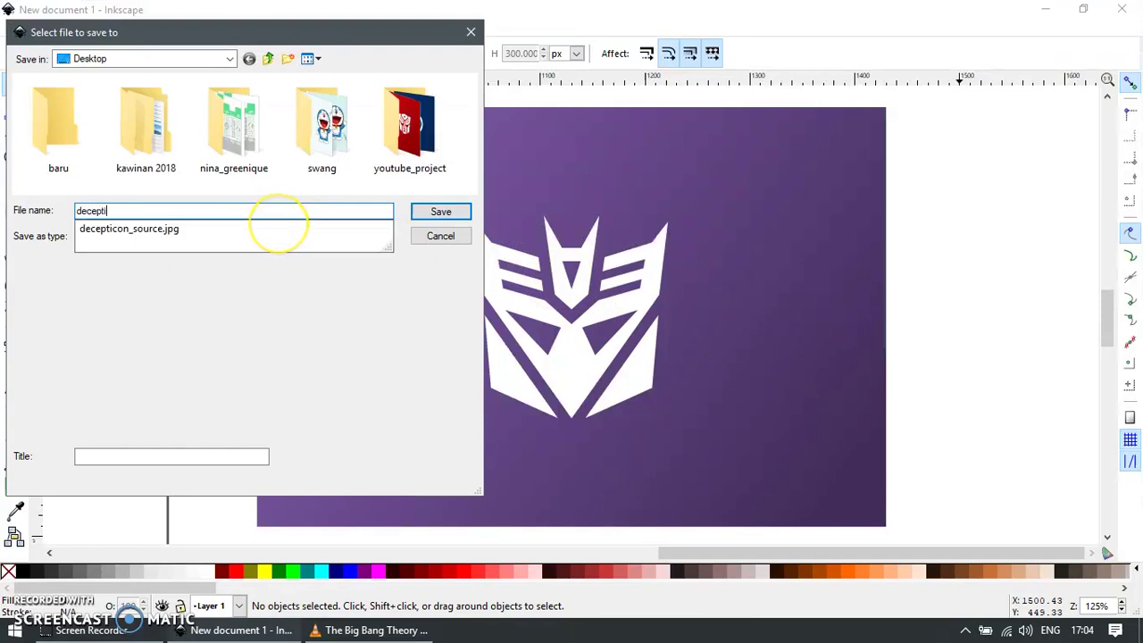
pyautogui.write('result')
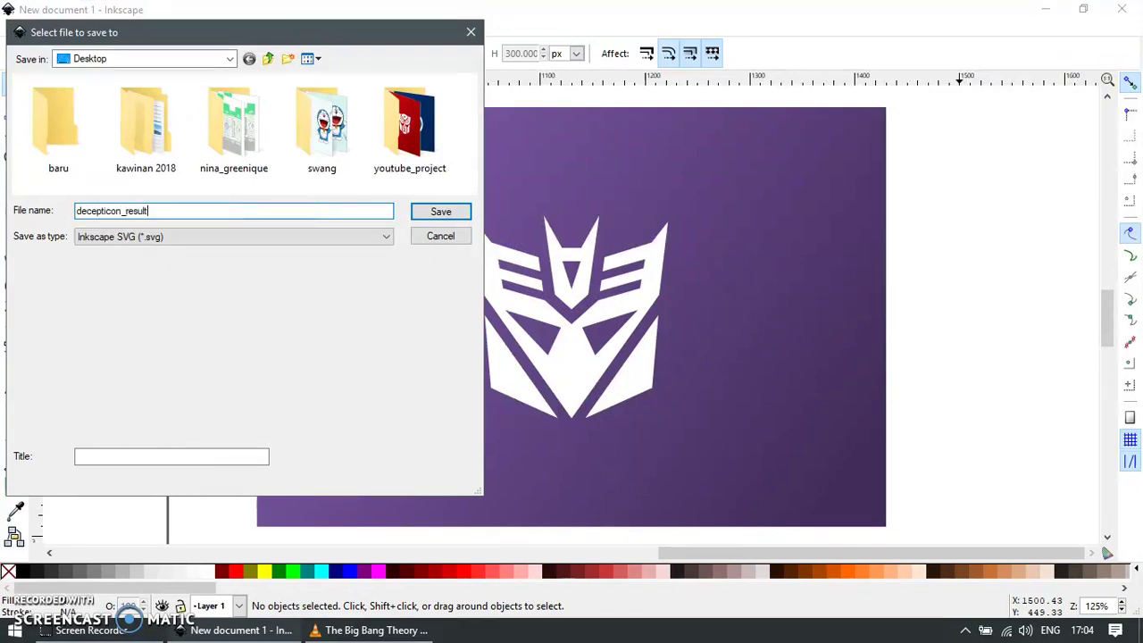